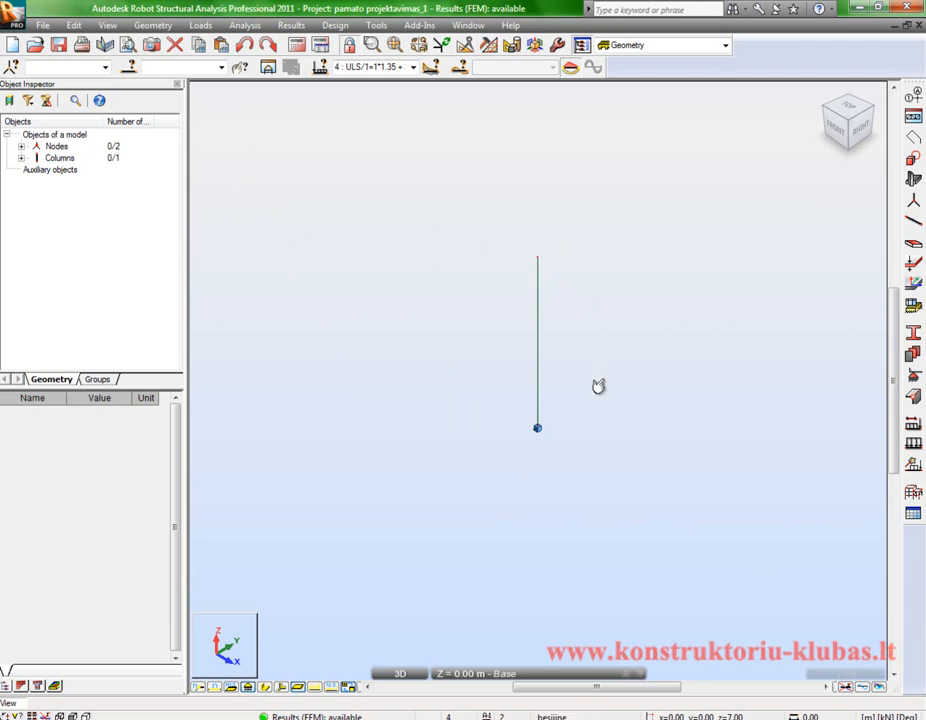
Select the column's base node and the column bar to examine their properties.
scroll(642, 327, up, 2)
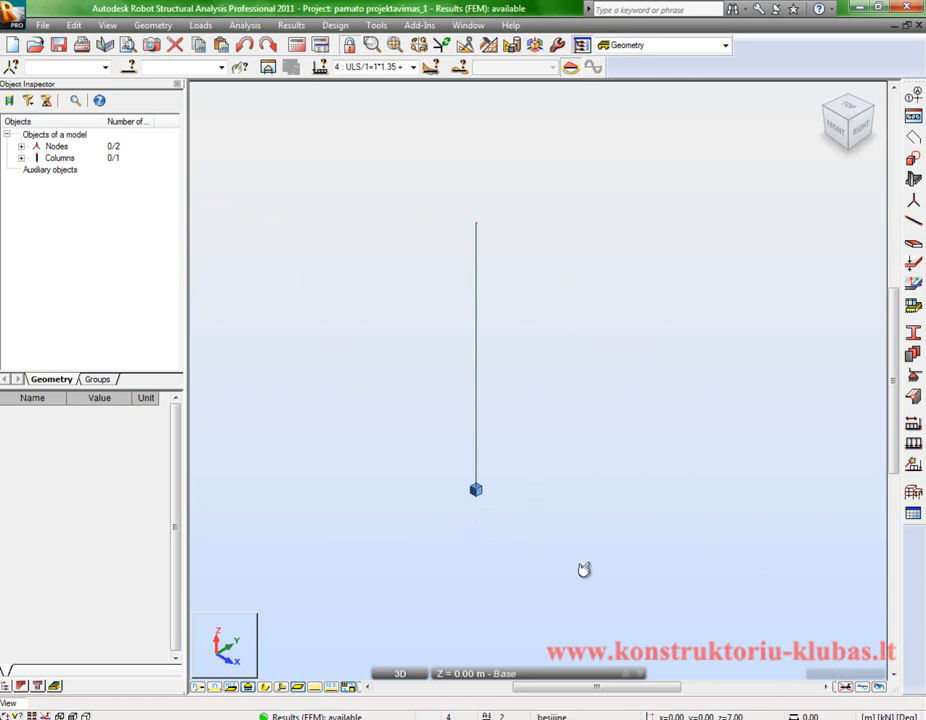
drag(440, 453, 515, 542)
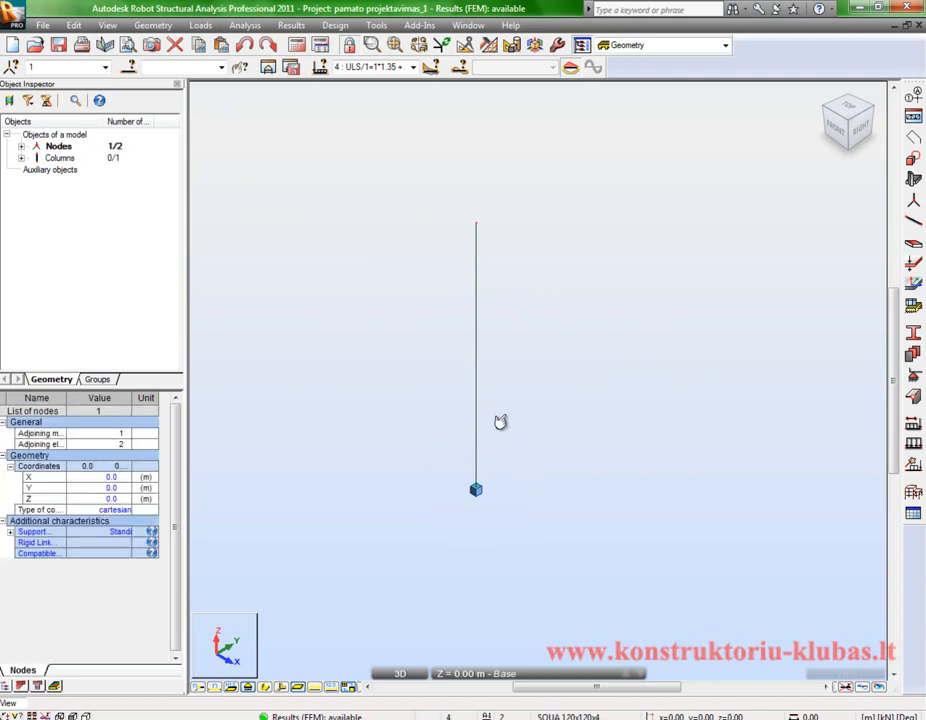
drag(515, 449, 444, 452)
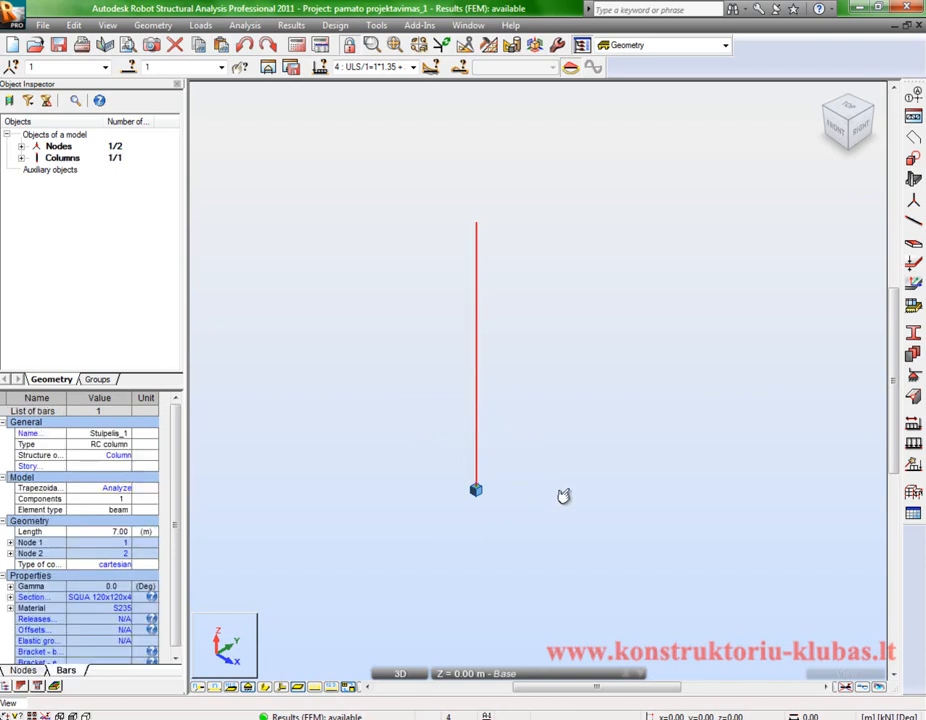
Switch to the Loads layout and review the loads on the column and the list of defined cases.
click(670, 45)
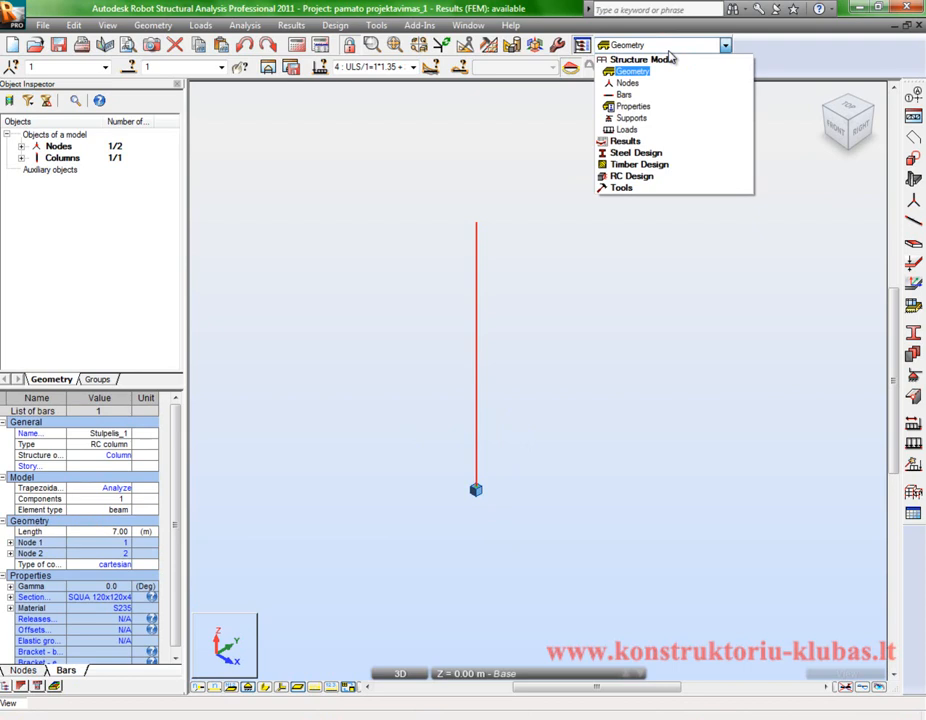
click(626, 130)
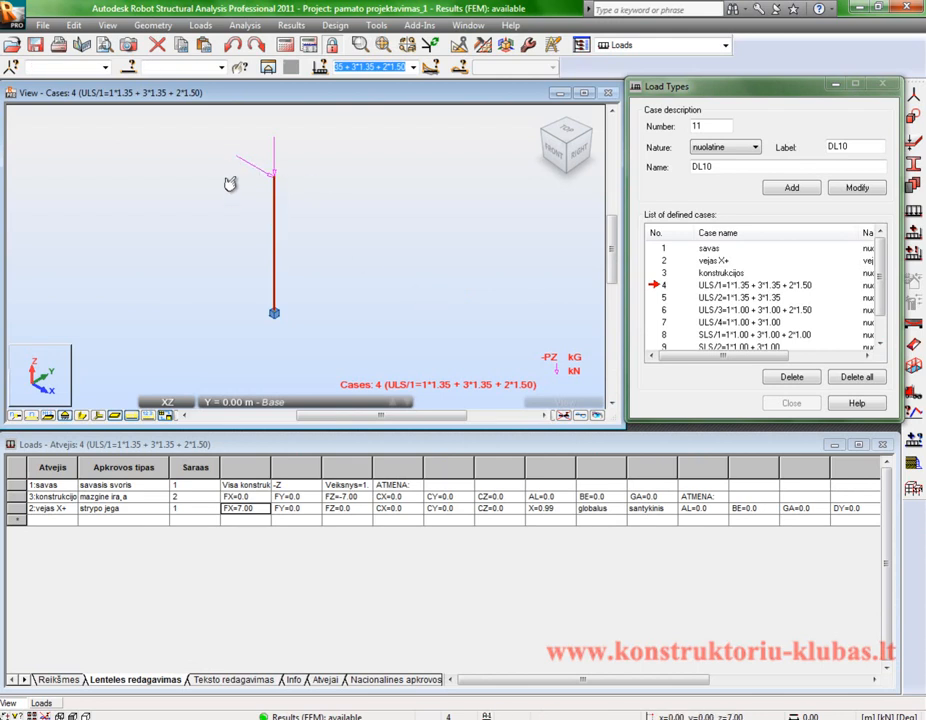
mouse_move(879, 285)
mouse_down()
mouse_move(880, 331)
mouse_move(882, 279)
mouse_up()
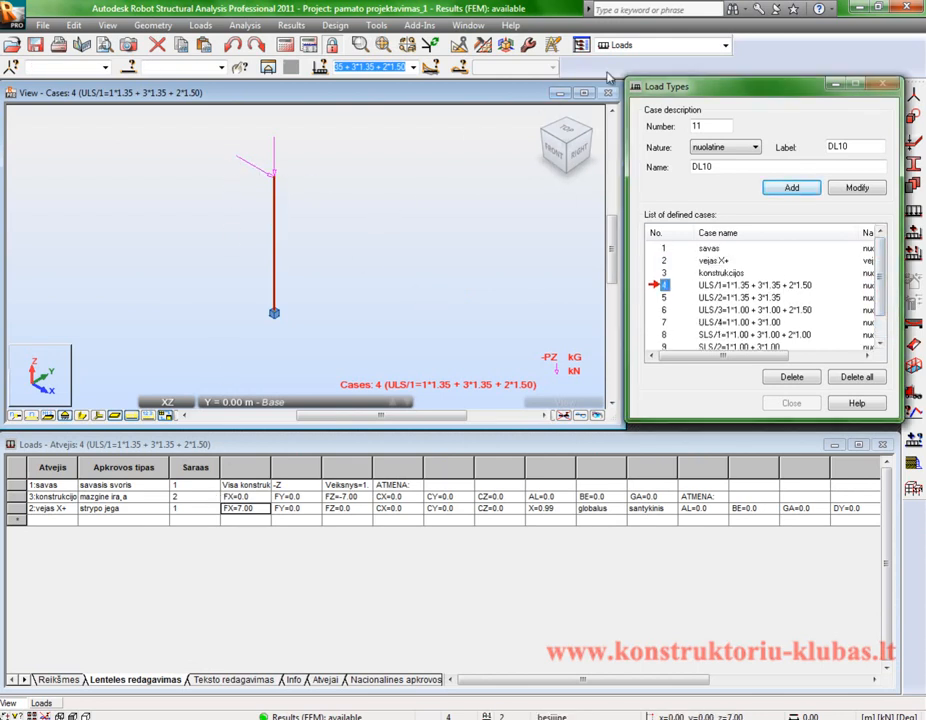
Switch to the results diagrams layout and display all reaction forces and moments at the column's support.
click(650, 44)
click(650, 139)
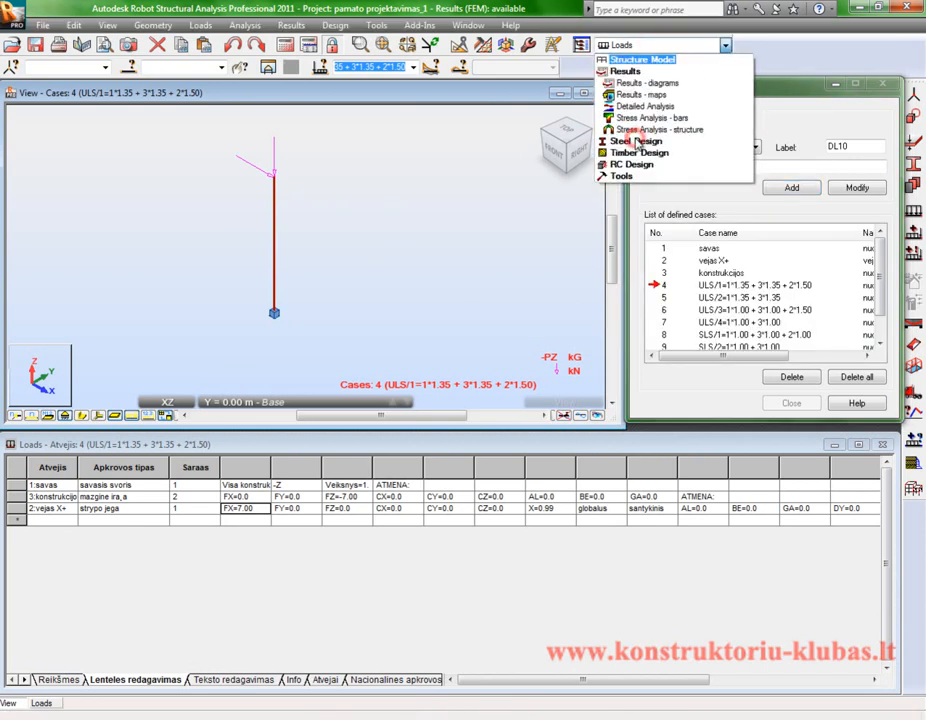
click(652, 86)
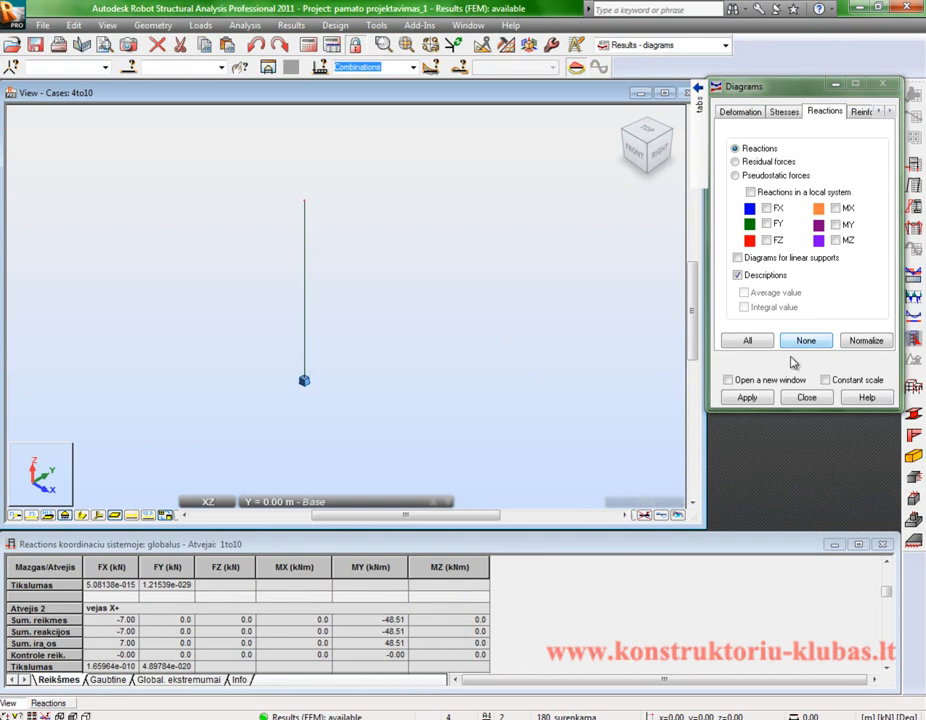
click(752, 340)
click(747, 398)
click(465, 378)
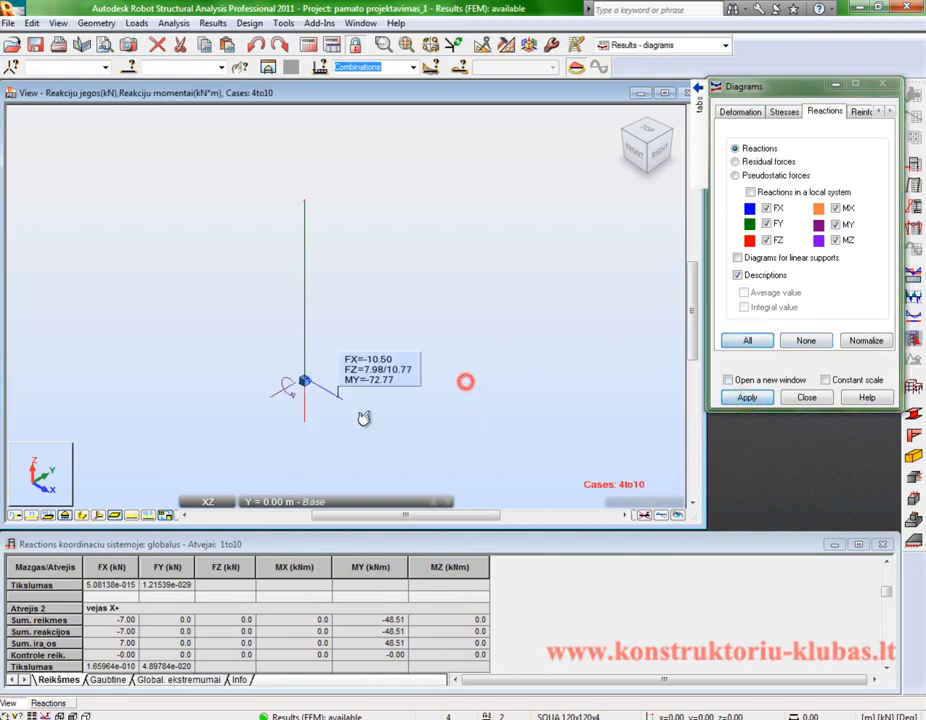
Show the support reactions for load combination 4, ULS/1=1*1.35 + 3*1.35 + 2*1.50.
click(412, 67)
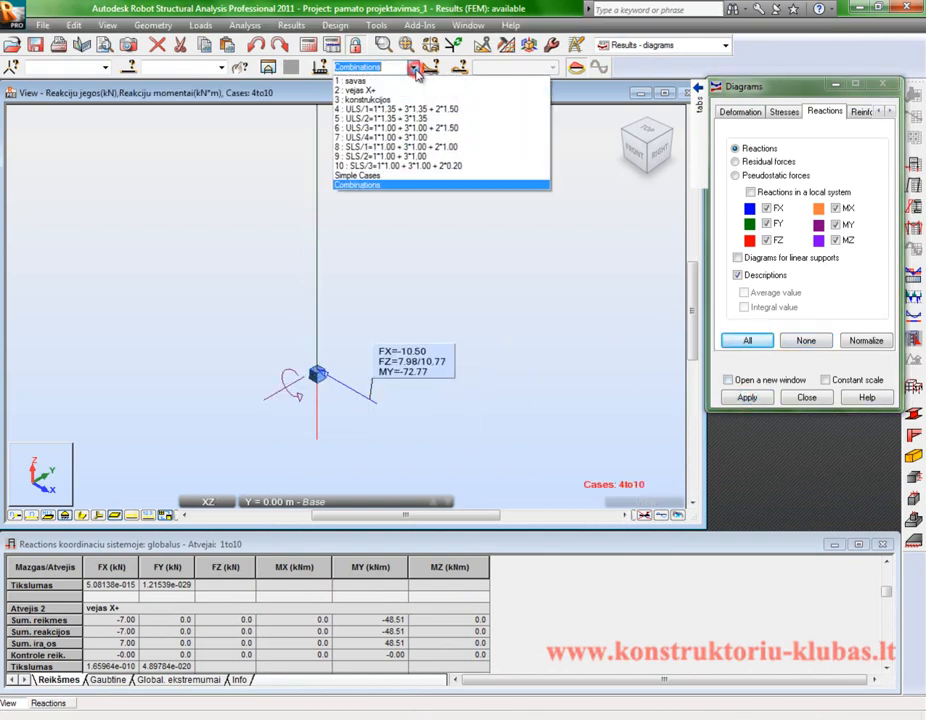
click(412, 110)
click(492, 293)
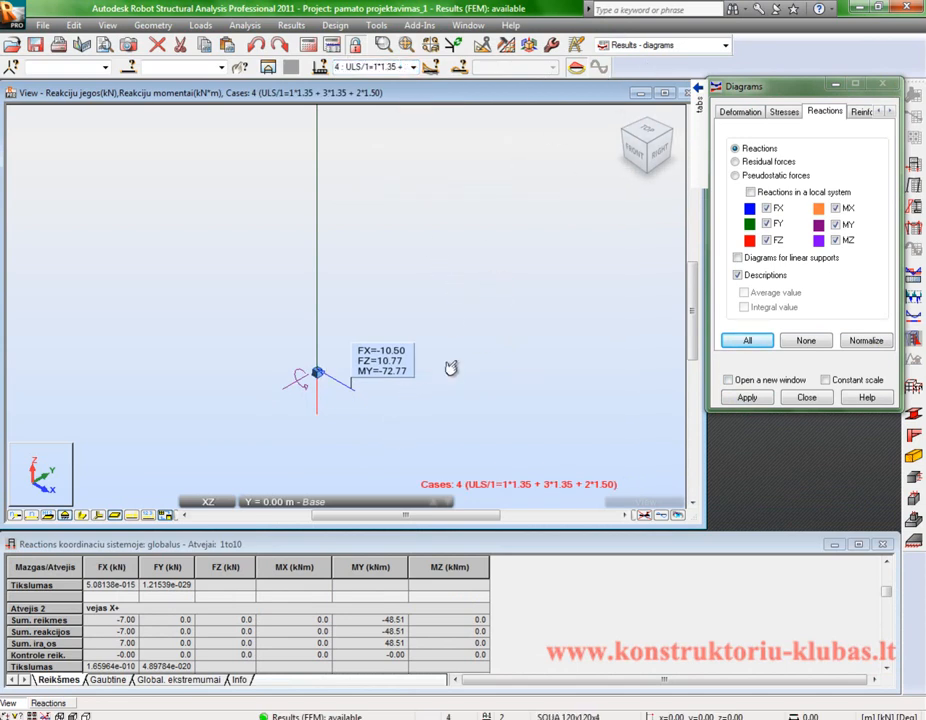
Return to the Geometry layout, select the column's base node, and launch RC Foundation Design for it.
click(651, 44)
click(644, 75)
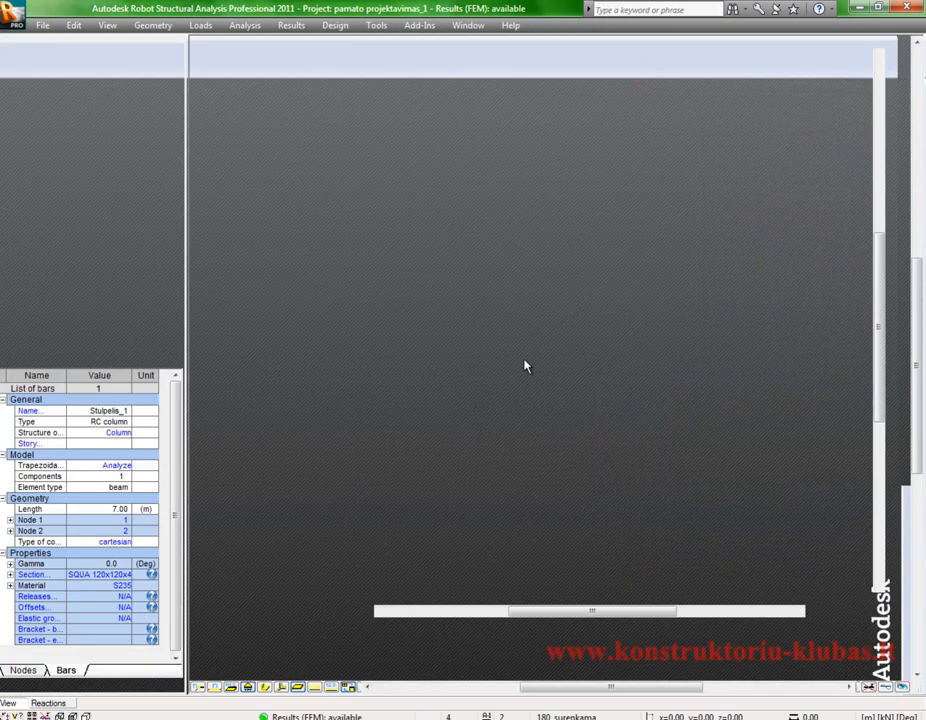
drag(503, 556, 397, 457)
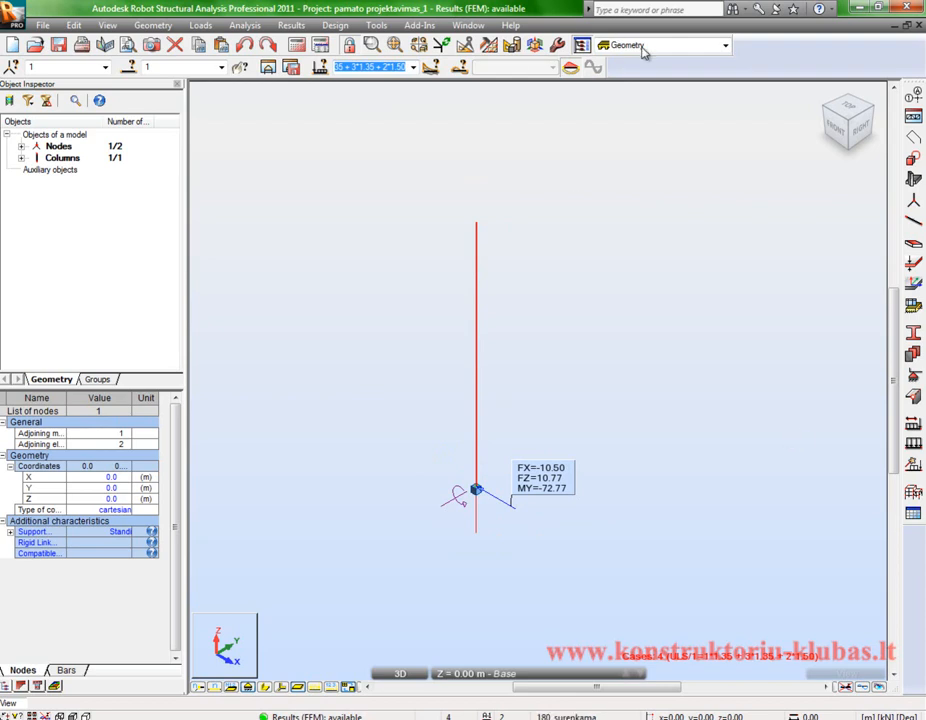
click(335, 25)
mouse_move(450, 186)
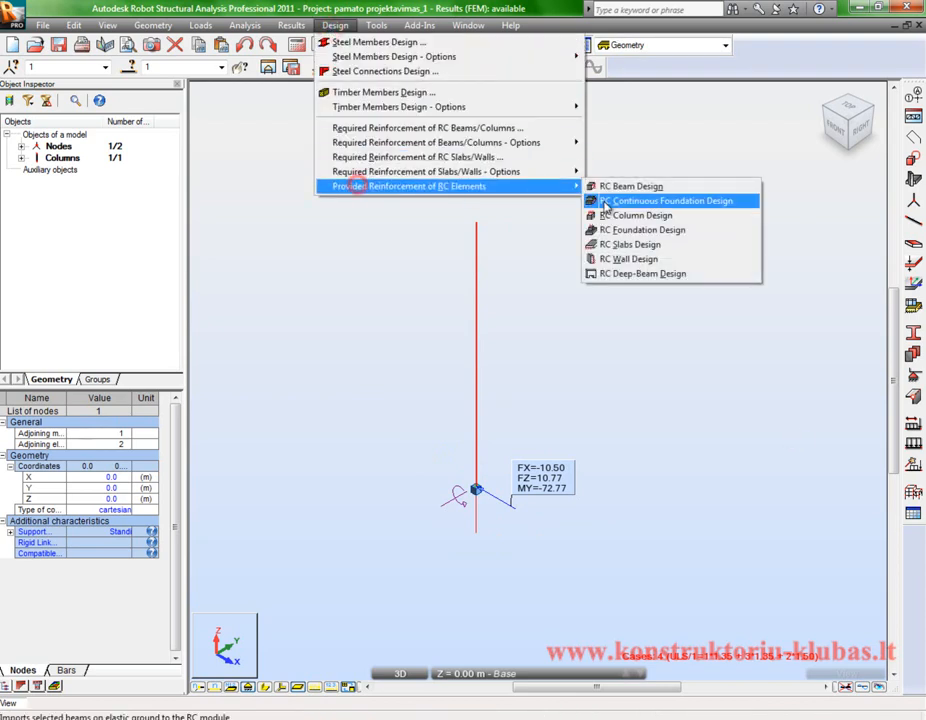
click(661, 233)
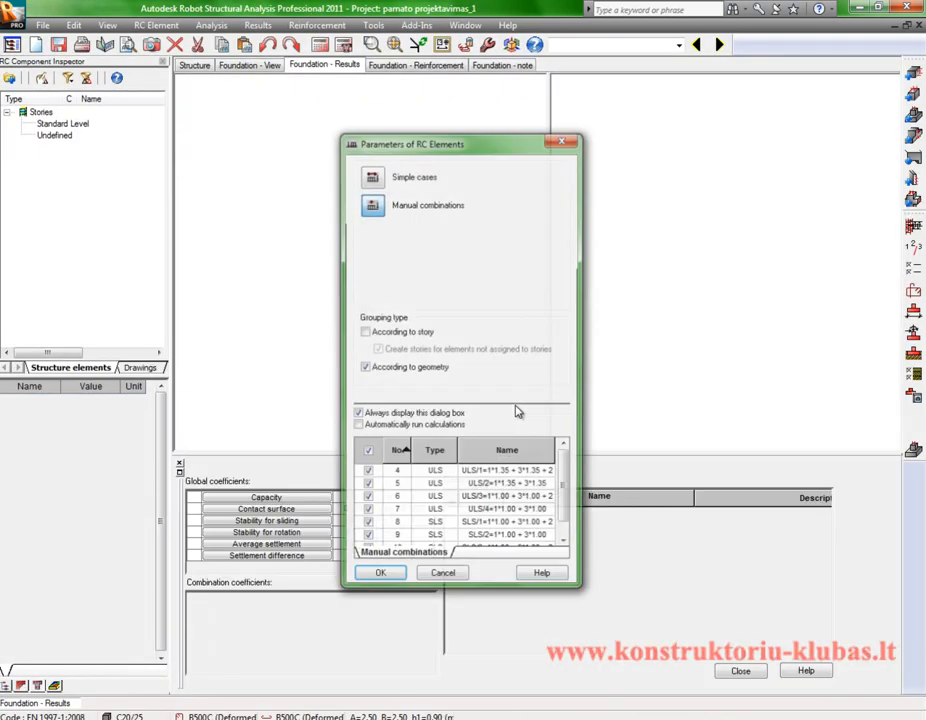
Review the listed ULS and SLS cases and accept manual combinations grouped according to geometry for the foundation design.
click(566, 518)
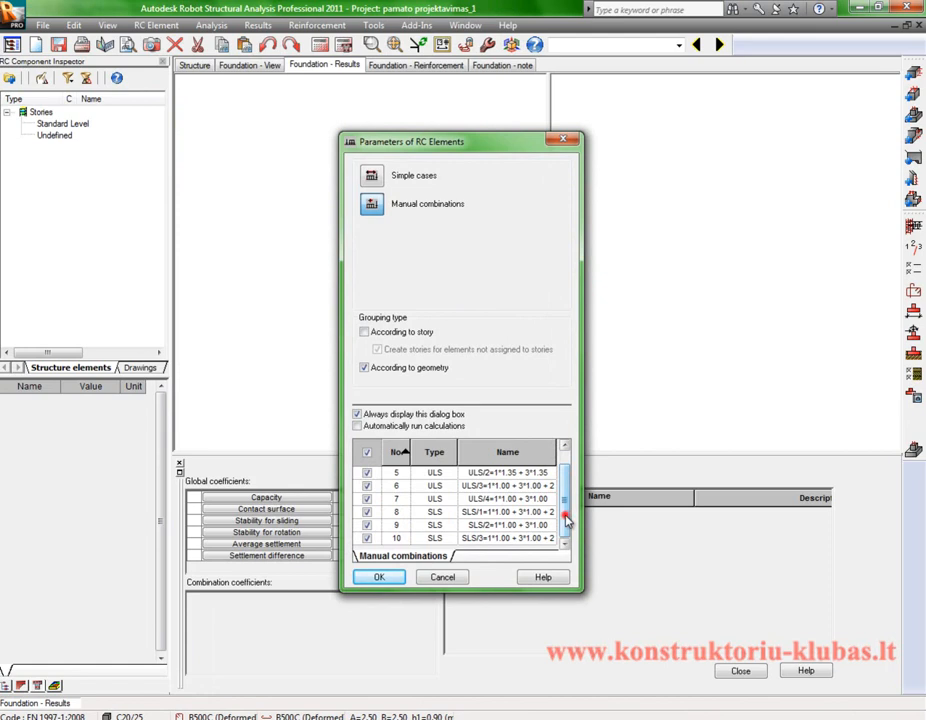
click(566, 474)
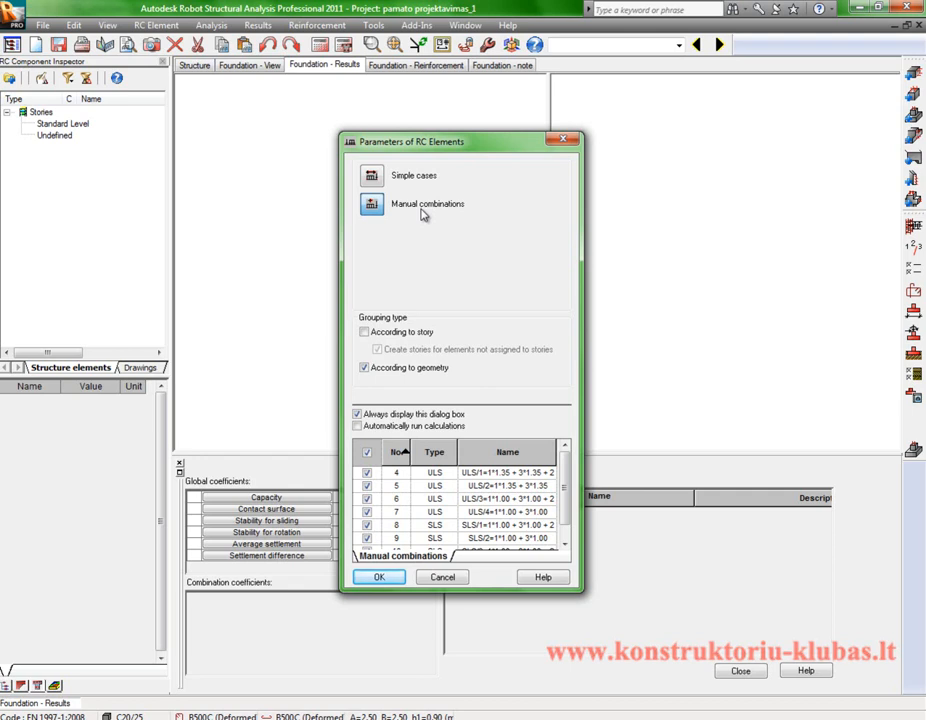
click(566, 502)
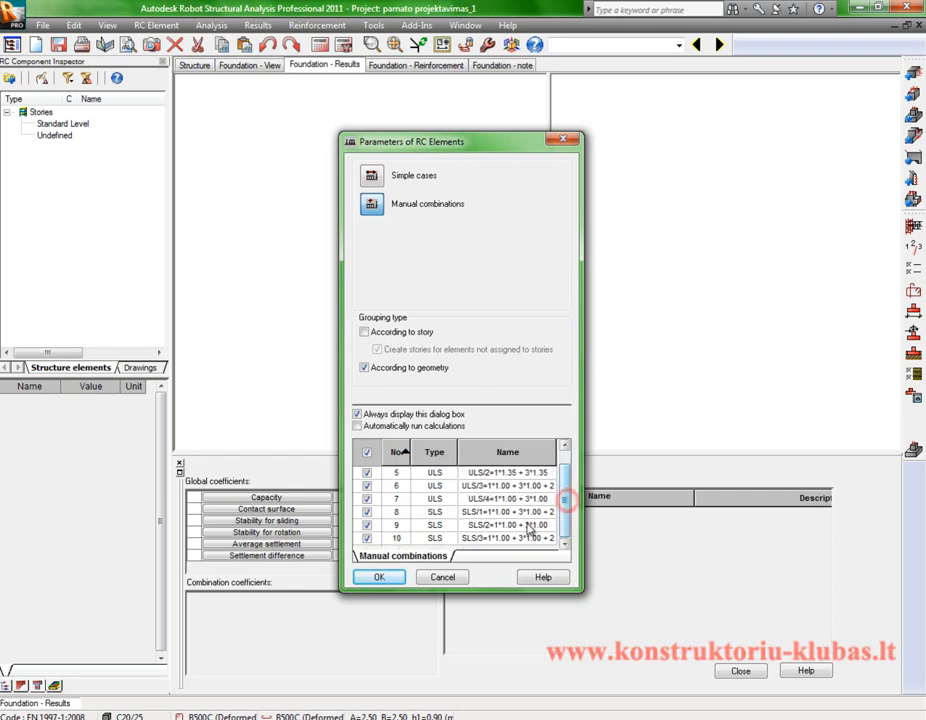
click(376, 578)
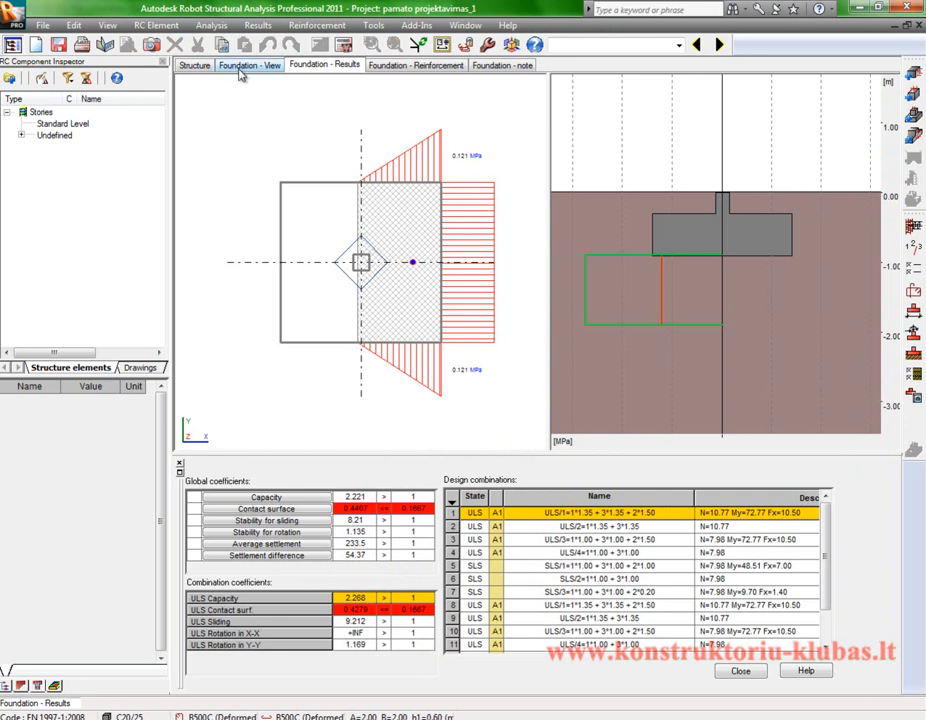
In the foundation view, set the footing dimensions A and B to 2.5 m, h1 to 0.9 m and h2 to 2.2 m.
click(240, 65)
click(254, 174)
scroll(345, 213, down, 2)
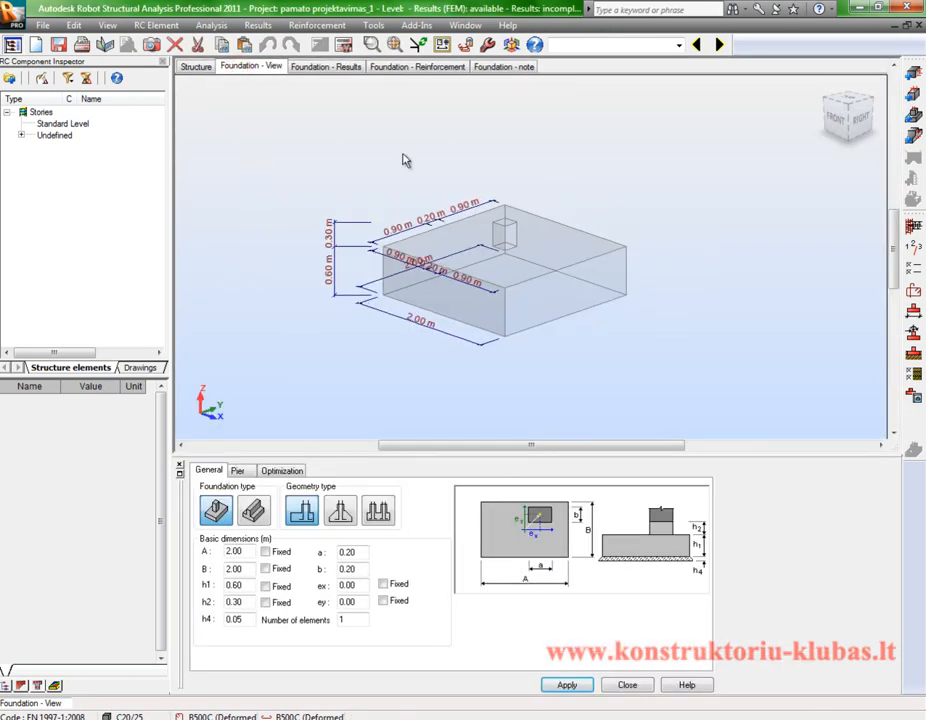
scroll(407, 186, up, 1)
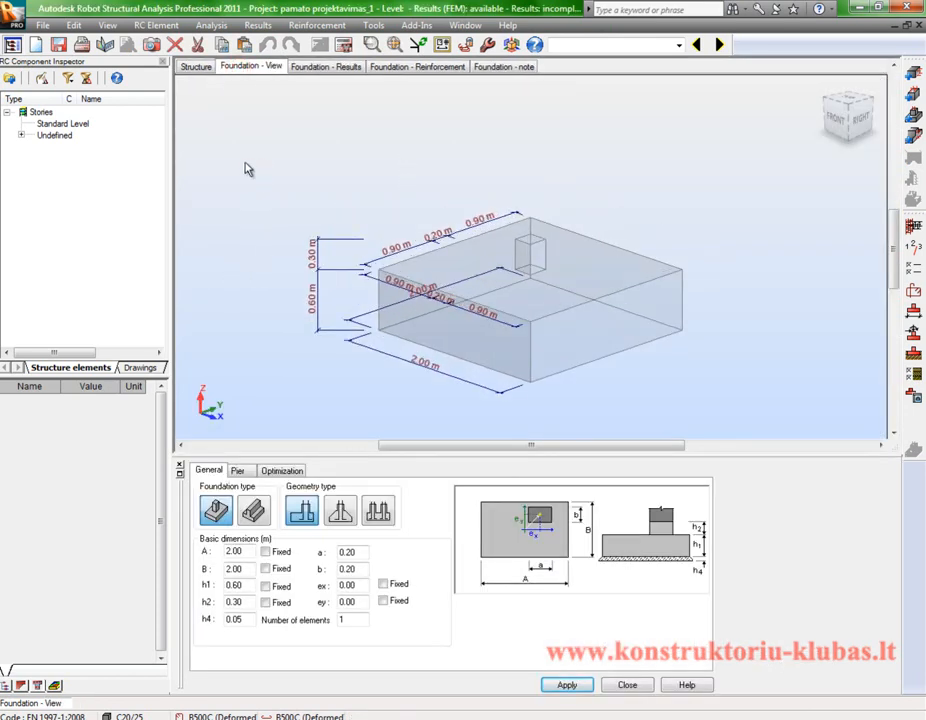
double_click(252, 551)
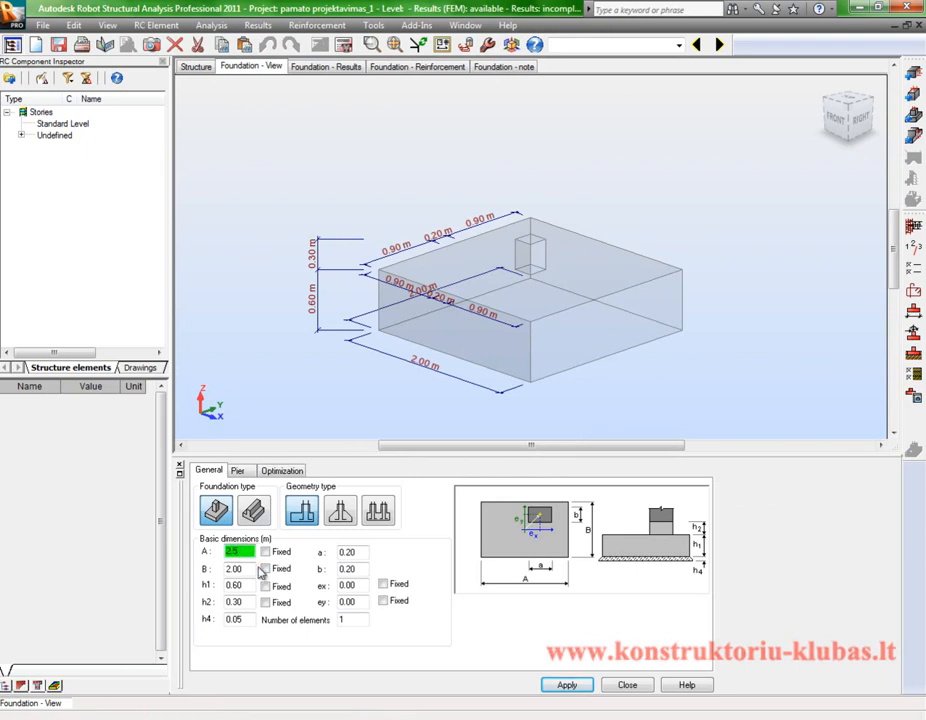
text(2.5)
key(Tab)
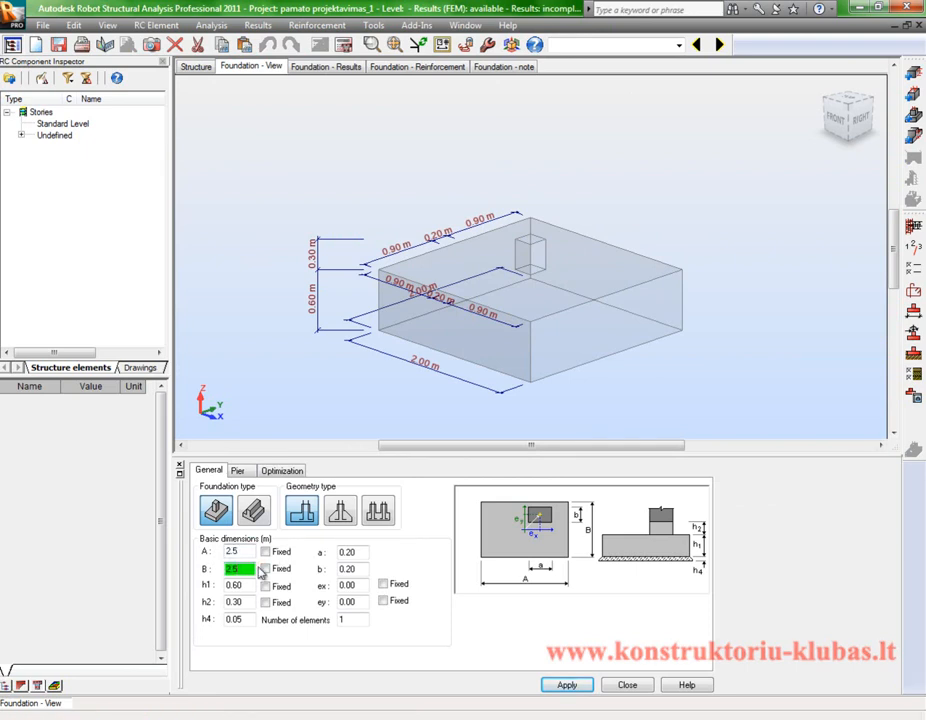
key(Tab)
key(Tab)
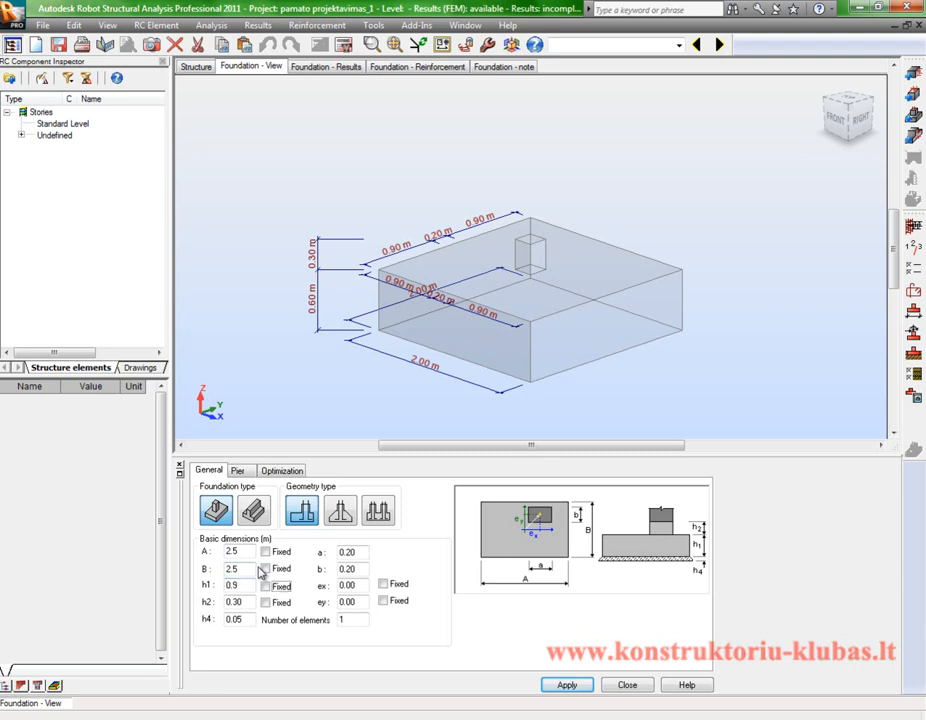
text(2.2)
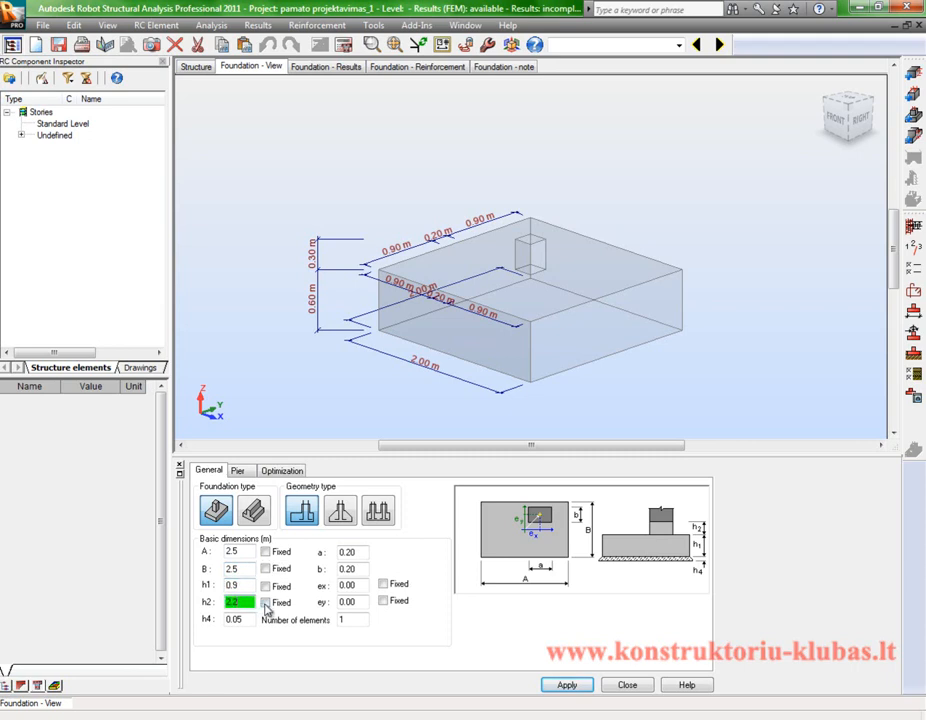
Mark the foundation dimensions A, B, h1 and h2 as fixed.
click(265, 602)
click(265, 586)
click(265, 568)
click(265, 551)
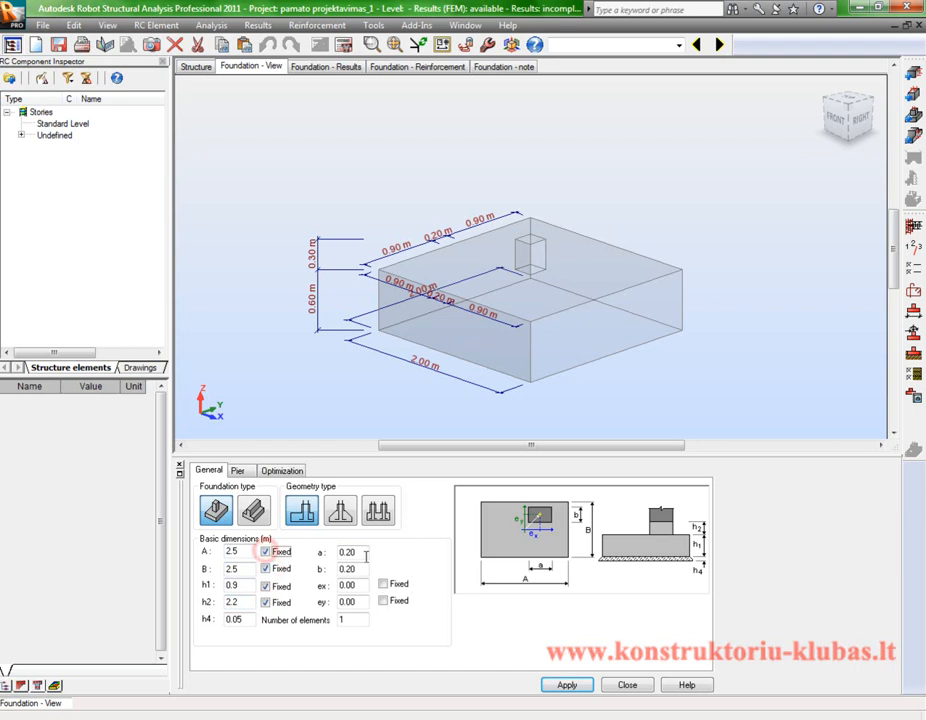
Set the pier dimensions a and b to 1 m and fix the eccentricities ex and ey.
click(362, 552)
text(1)
key(Tab)
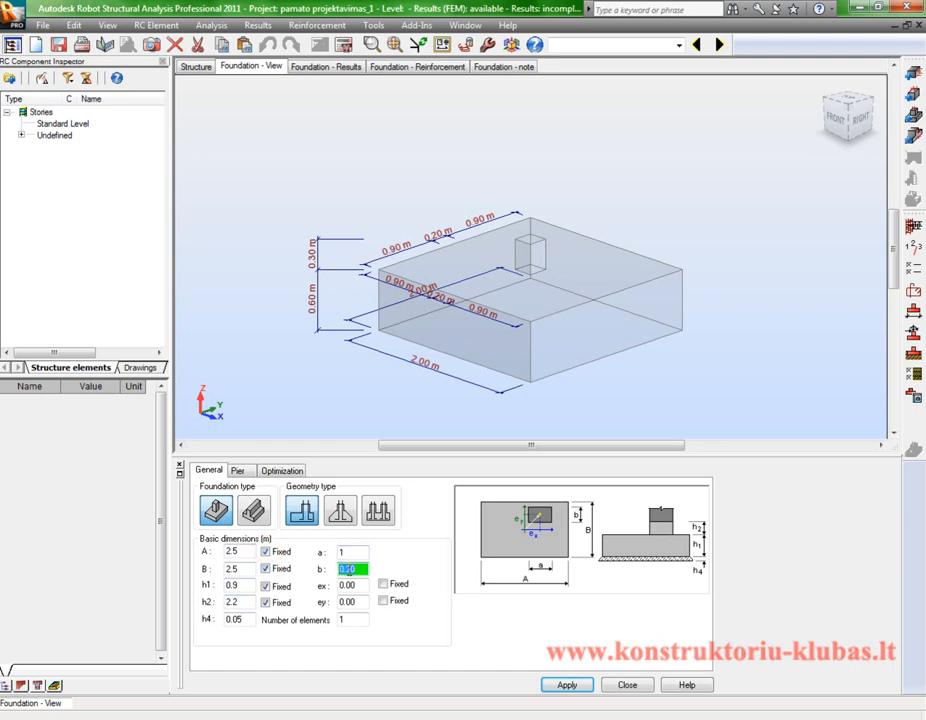
click(384, 584)
click(384, 601)
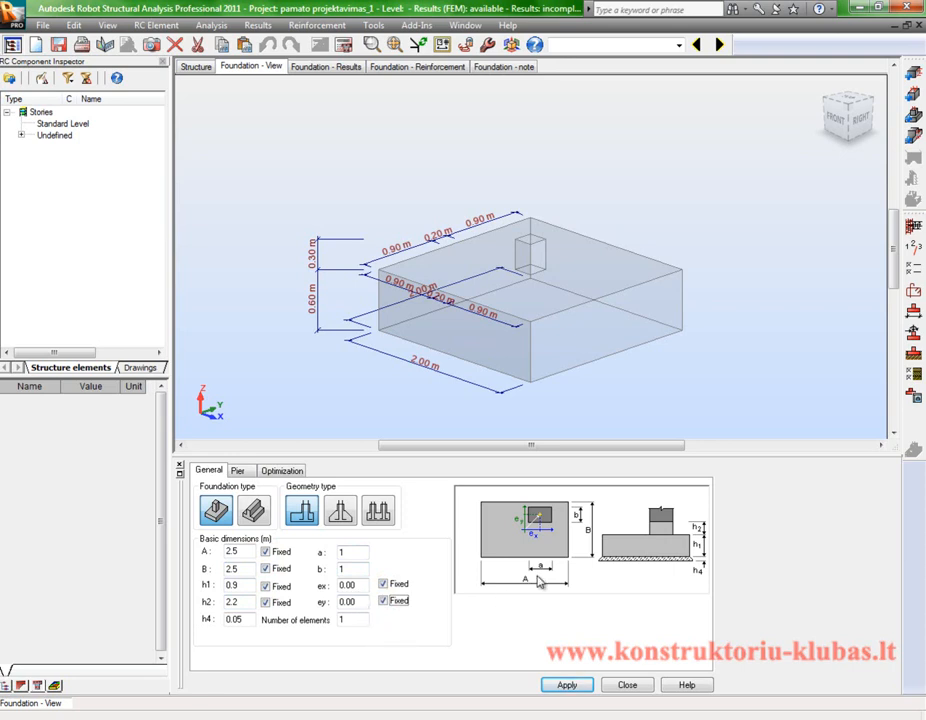
Apply the new foundation geometry, accepting the 2.2 m pier height, and check the column pier type settings.
click(242, 472)
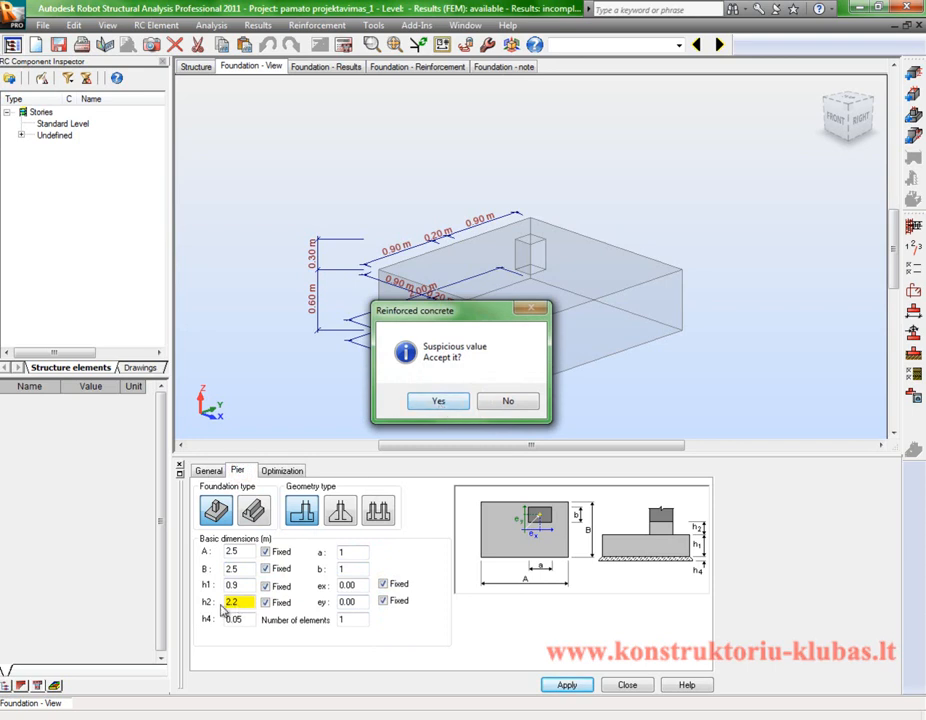
click(428, 401)
click(563, 684)
click(438, 401)
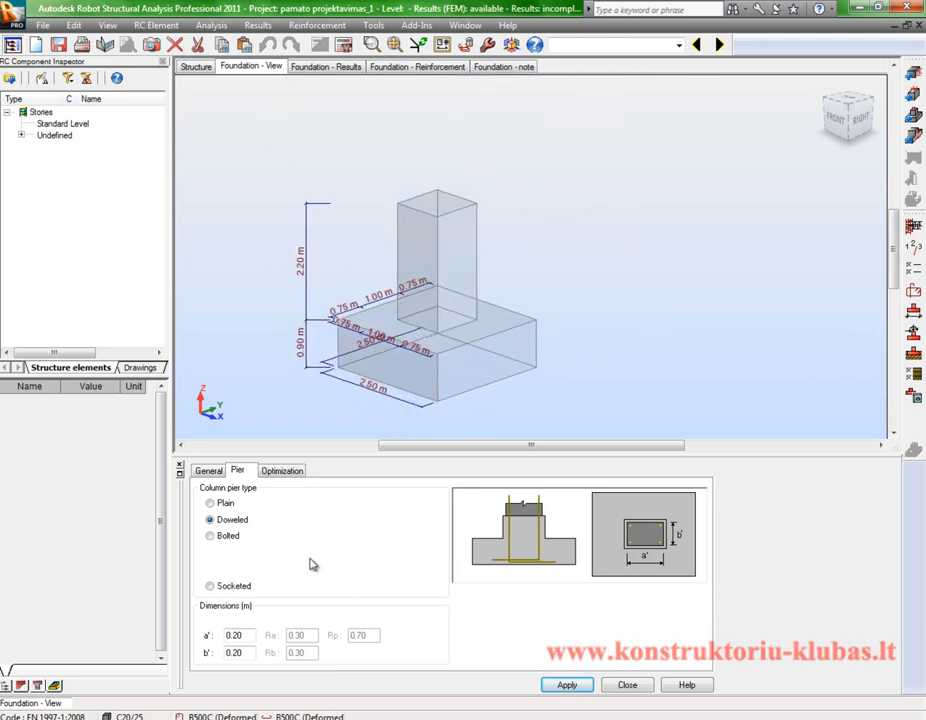
click(209, 472)
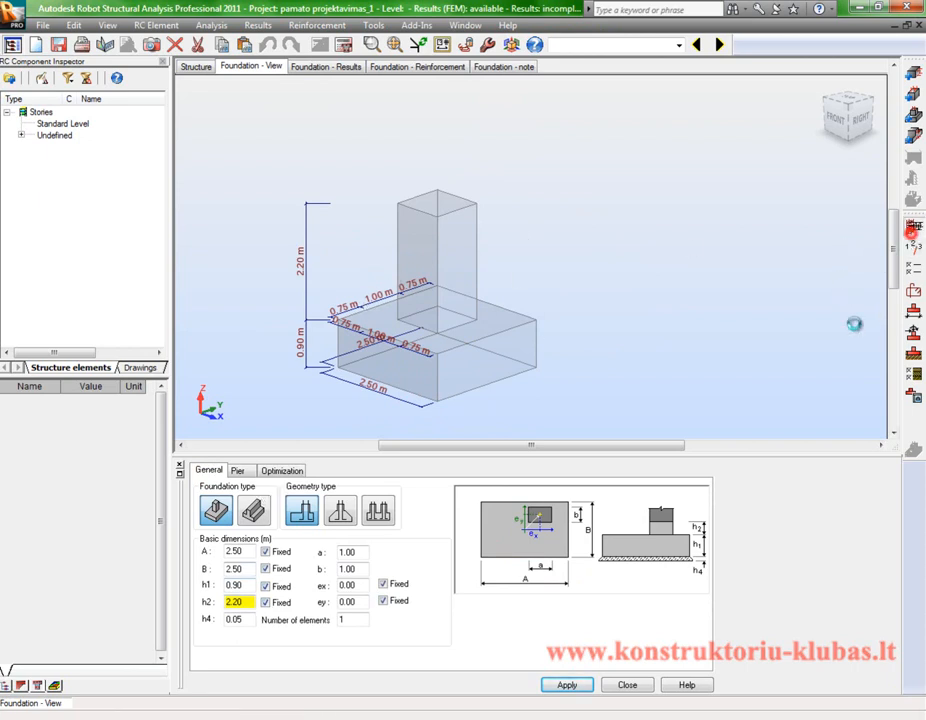
In the footing reinforcement definition, set both the longitudinal and transversal bottom bars to diameter 12.
click(912, 238)
click(187, 266)
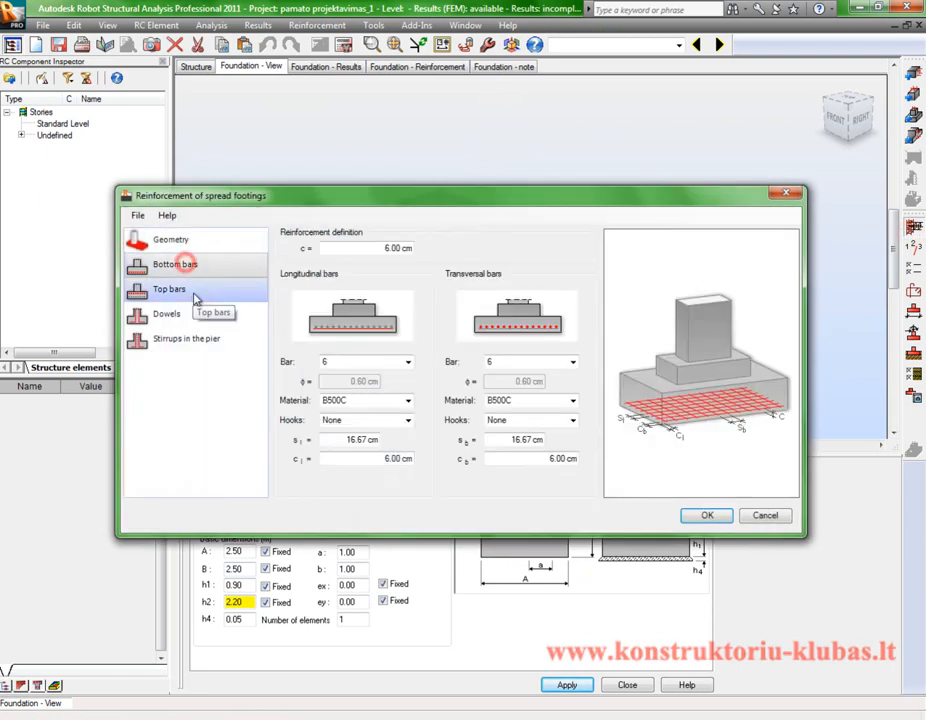
click(407, 362)
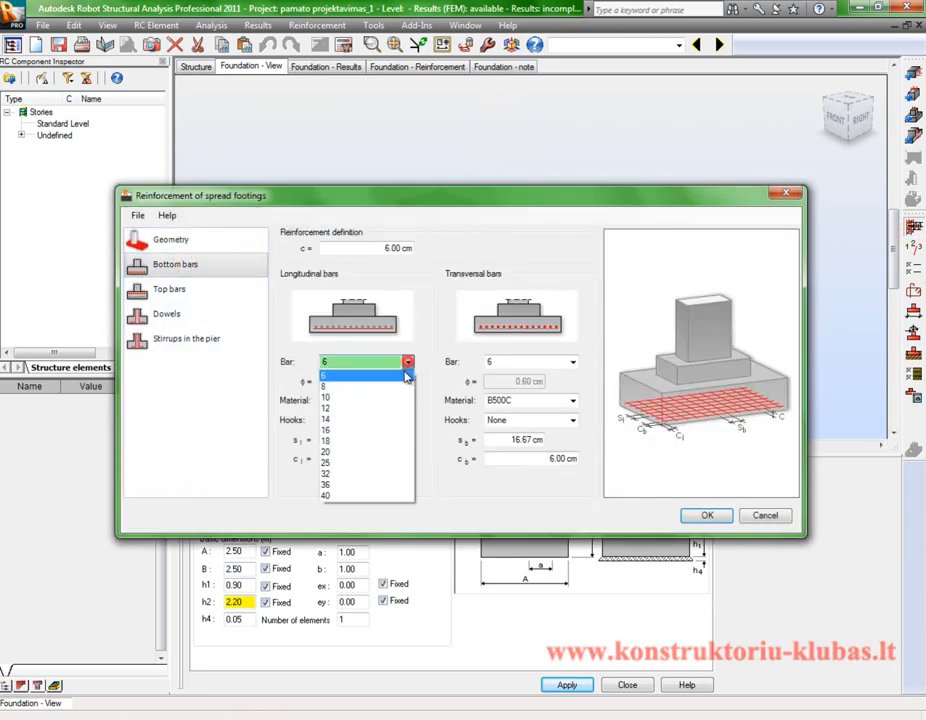
click(364, 408)
click(572, 362)
click(512, 408)
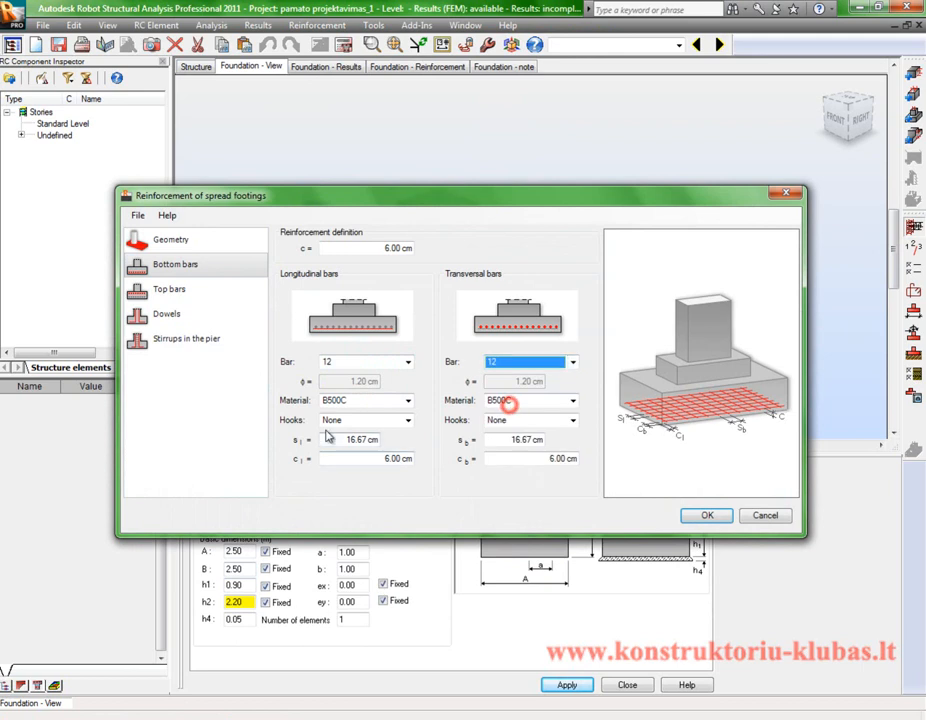
Set the bottom bar spacing to 15 cm in both the longitudinal and transversal directions.
click(340, 440)
text(15)
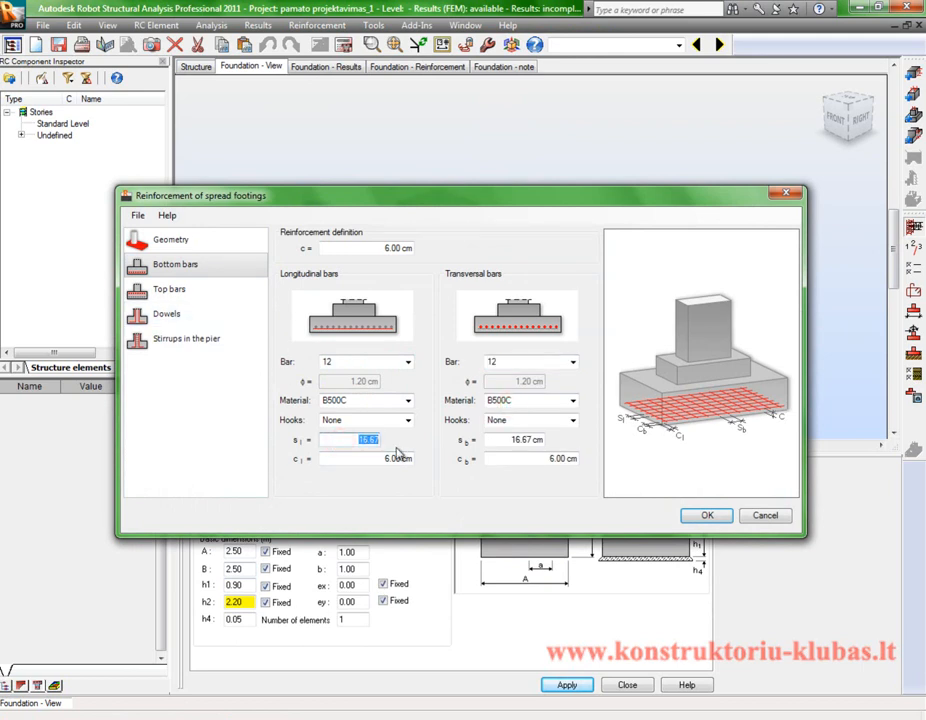
click(496, 439)
text(15)
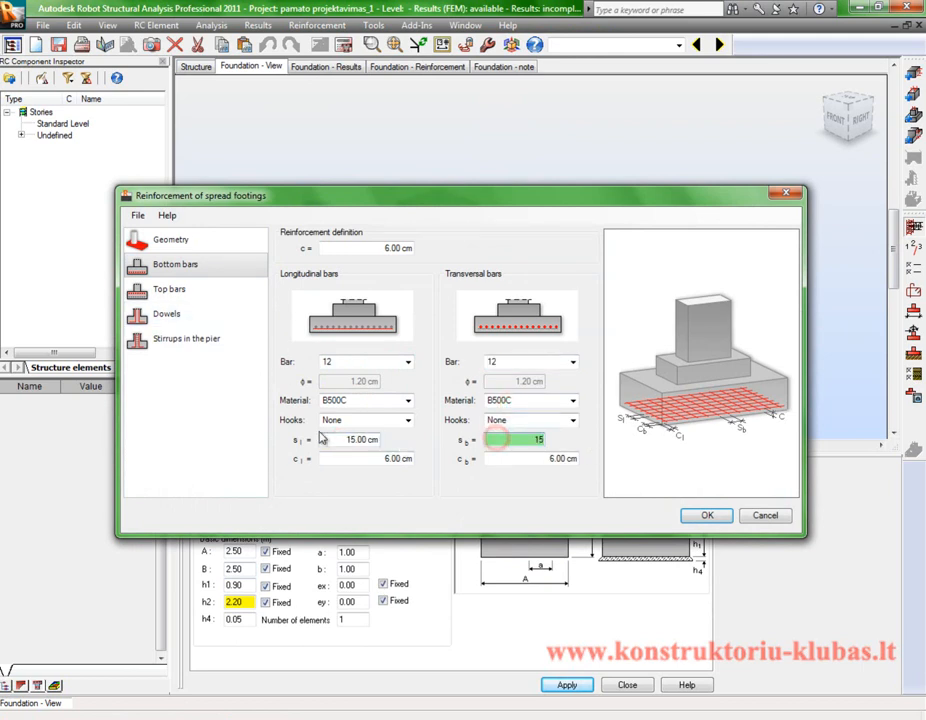
Set the dowel bars connecting the pier to the footing to diameter 20.
click(170, 289)
click(198, 314)
click(429, 296)
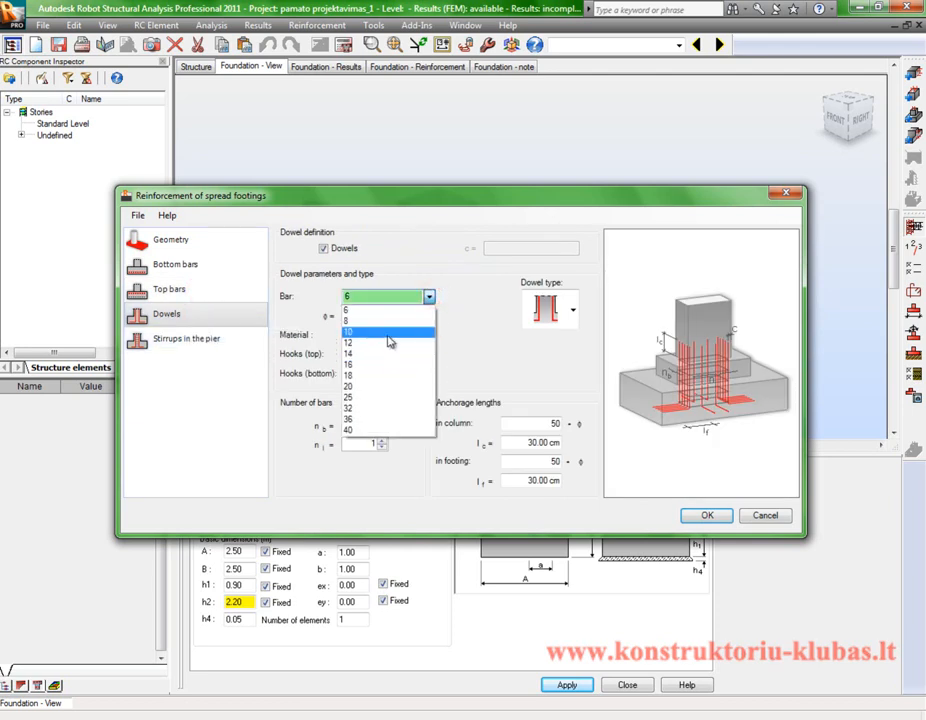
click(381, 387)
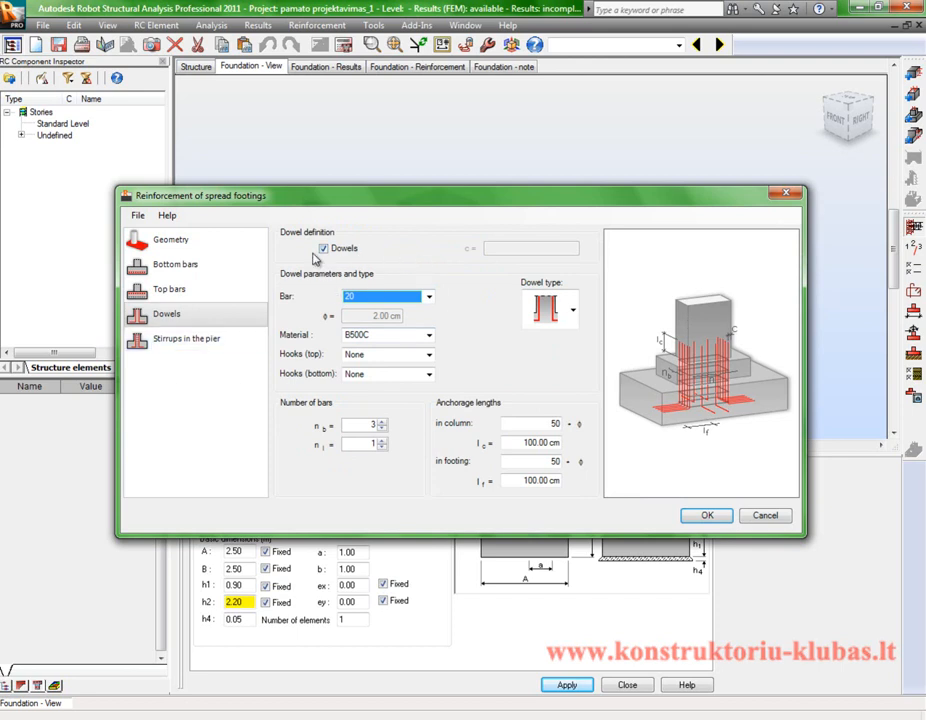
Set the pier stirrups to diameter 8 and accept the spread footing reinforcement.
click(183, 339)
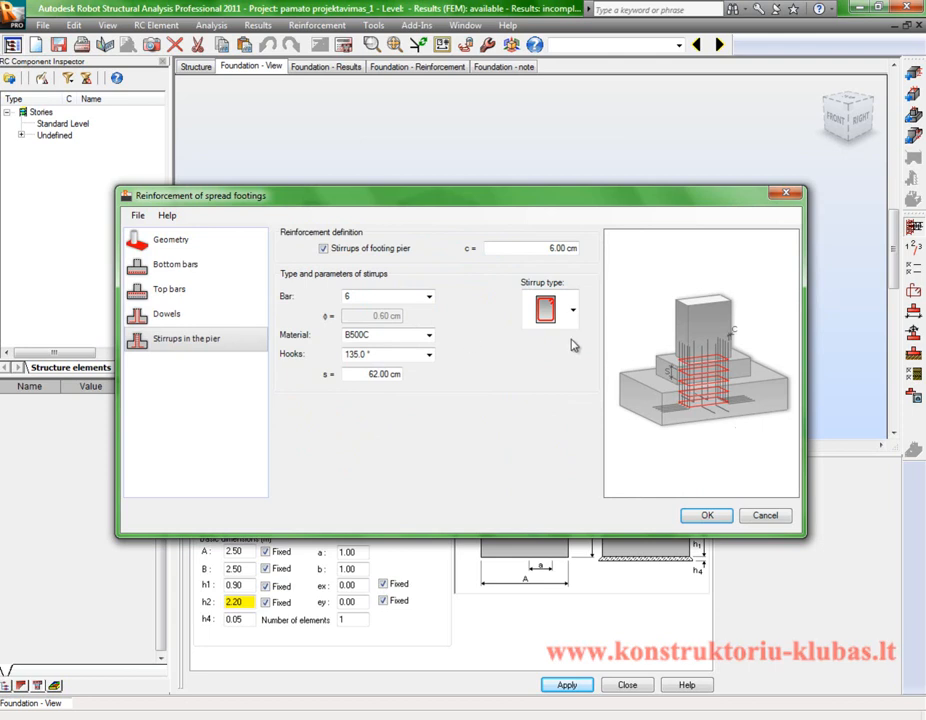
click(428, 297)
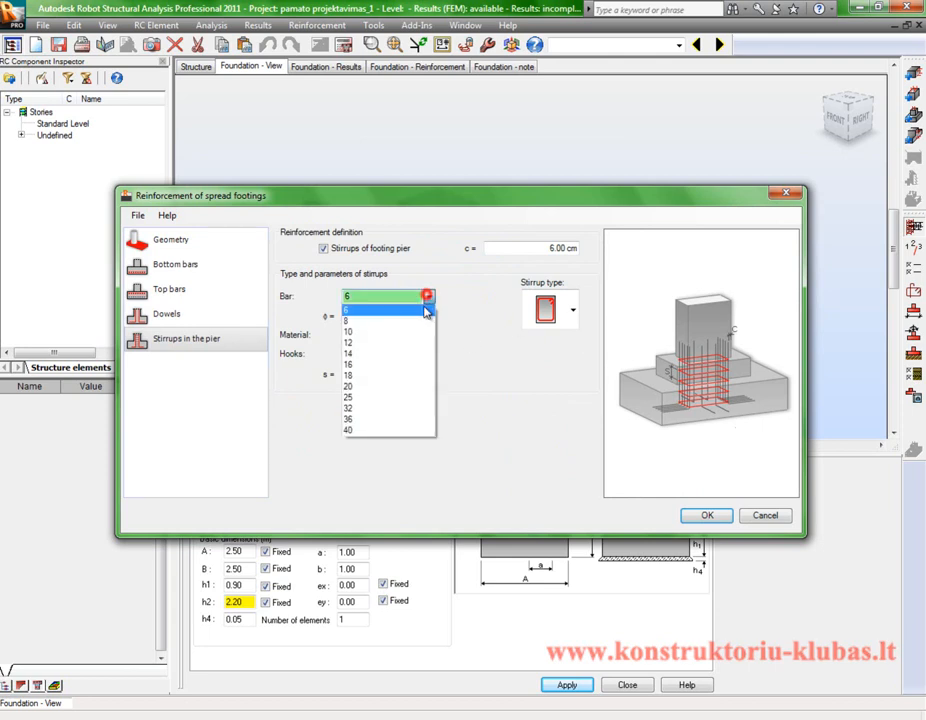
click(383, 317)
click(705, 515)
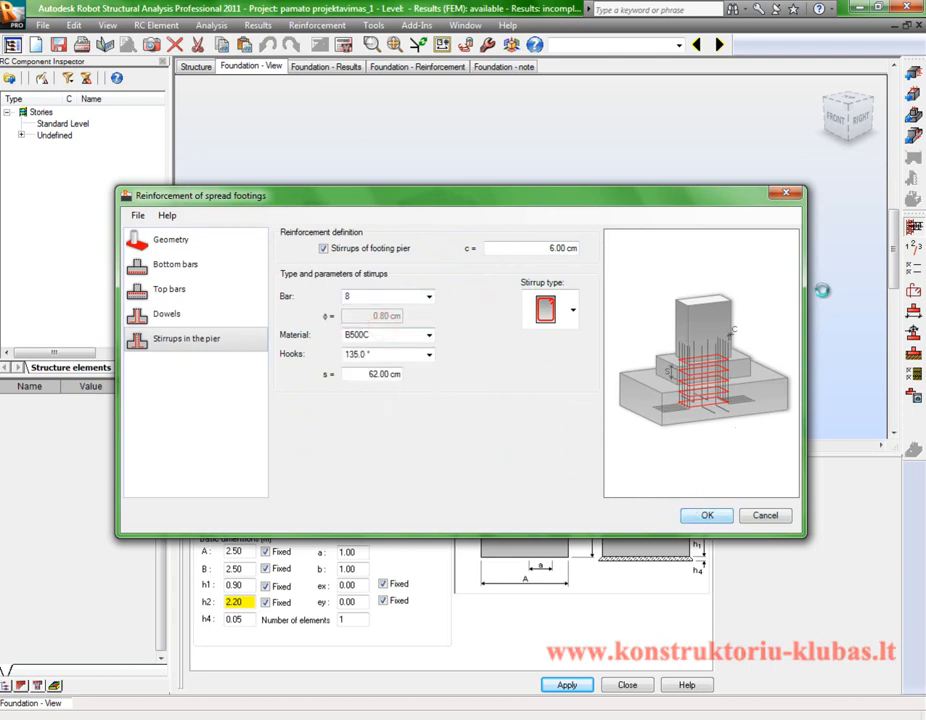
Set the environment class to XC2 in the story parameters and accept them.
click(913, 263)
click(438, 309)
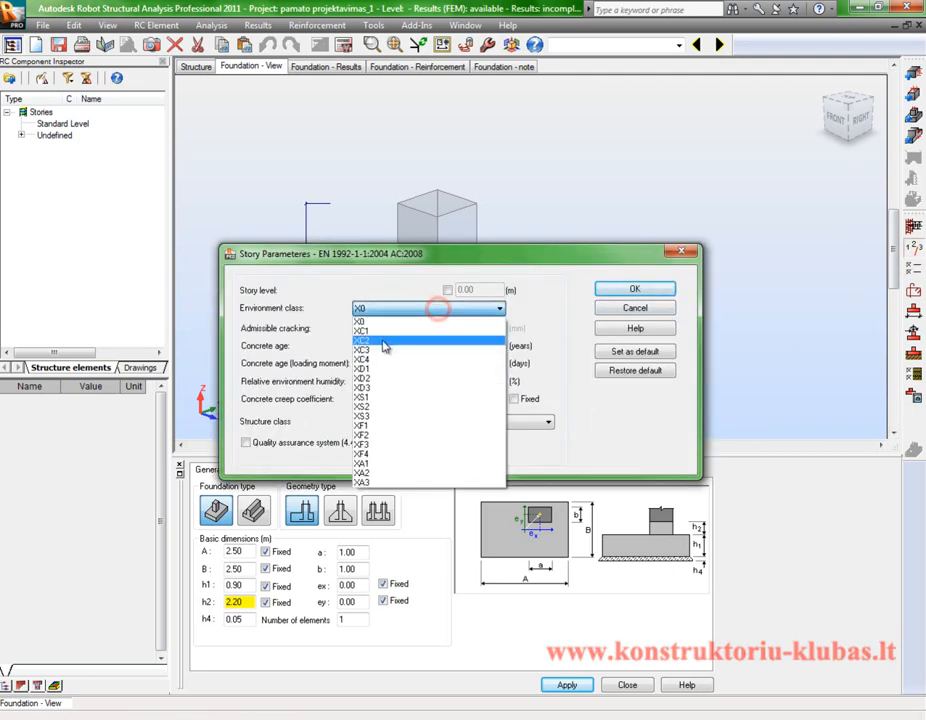
click(382, 340)
click(626, 288)
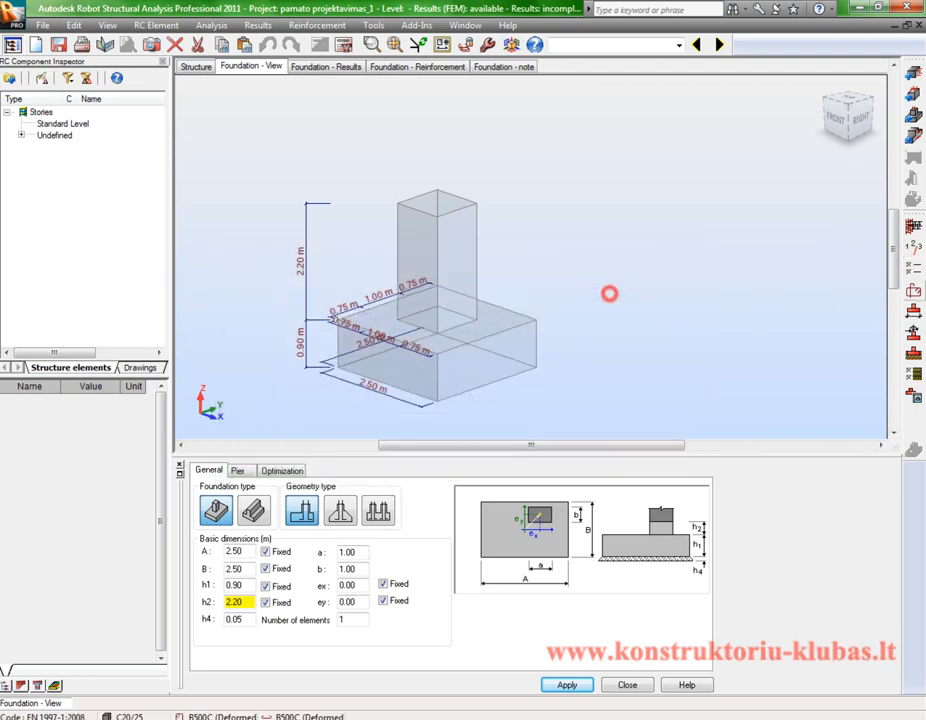
Set the concrete class to C30/37 in the calculation options.
click(913, 269)
click(311, 186)
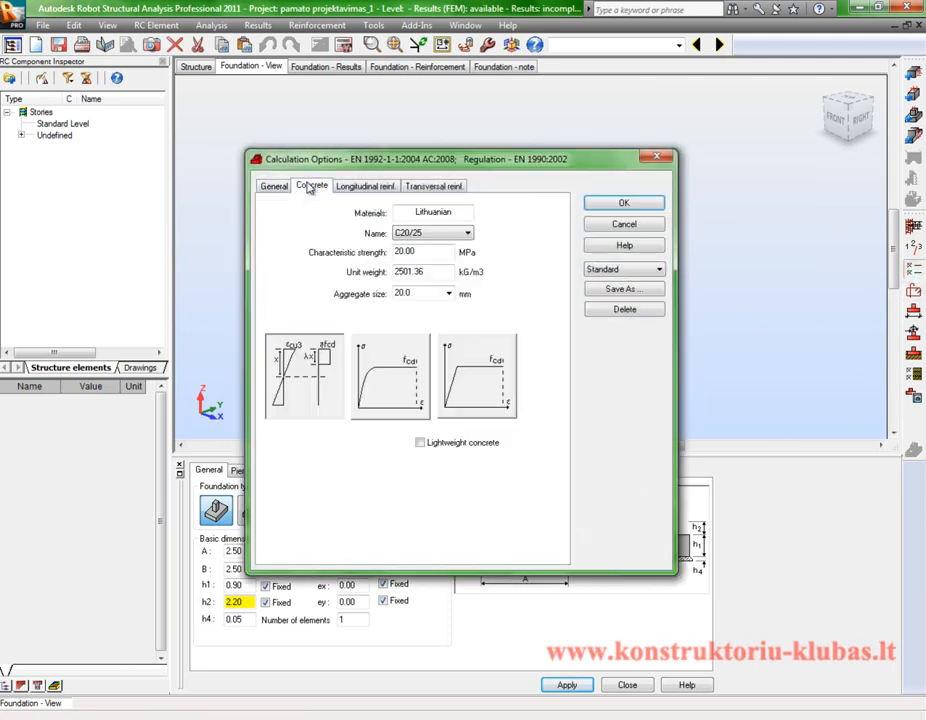
click(430, 232)
click(420, 283)
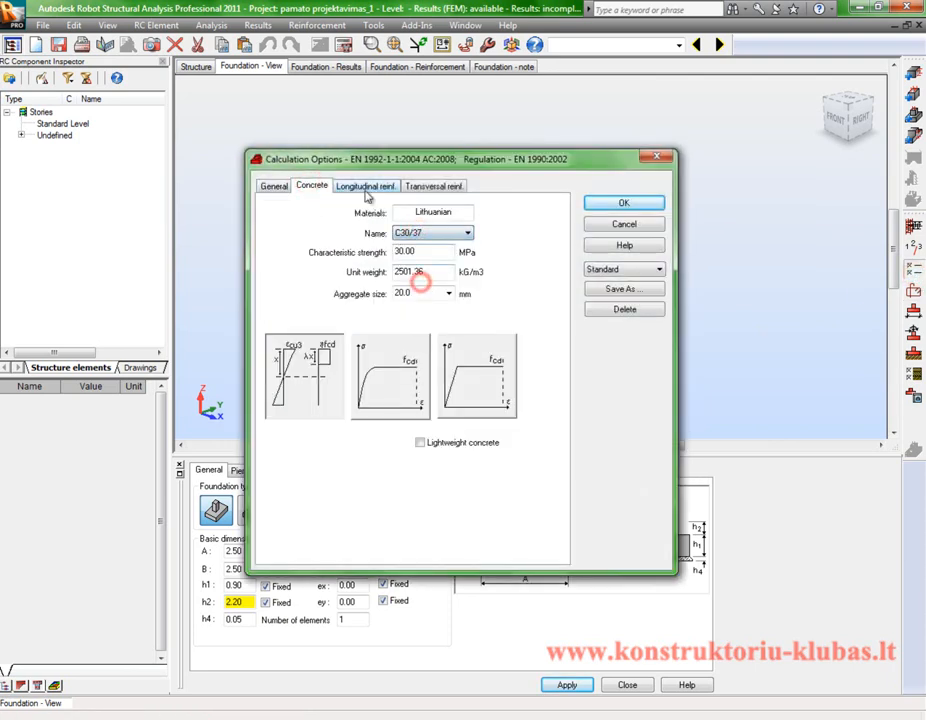
Restrict the allowed longitudinal reinforcement to bar diameters from 12 to 25 mm.
click(365, 186)
click(305, 430)
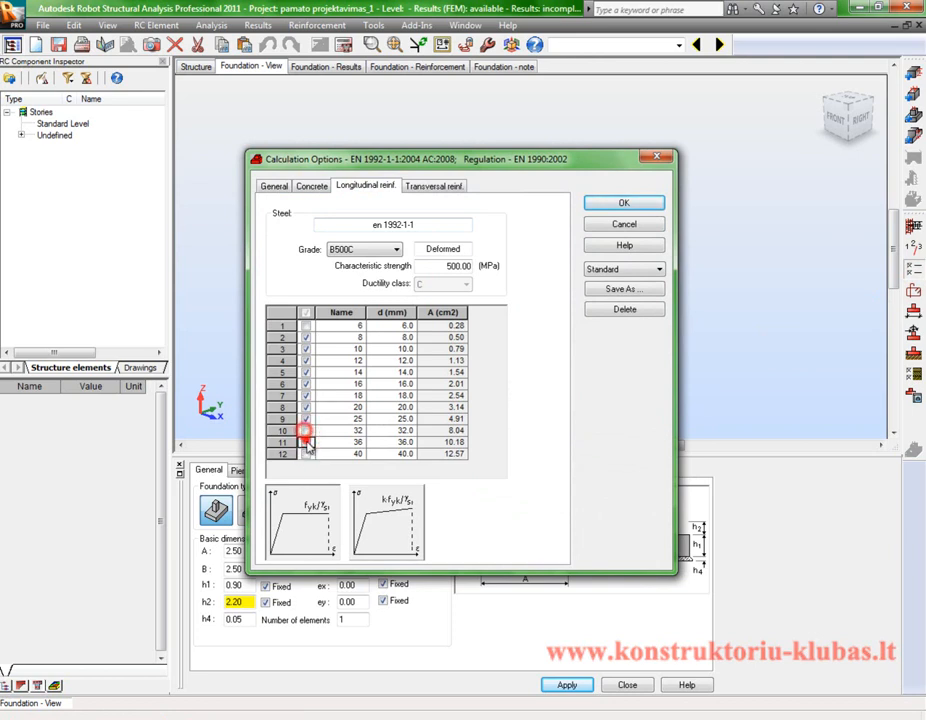
click(305, 348)
click(305, 337)
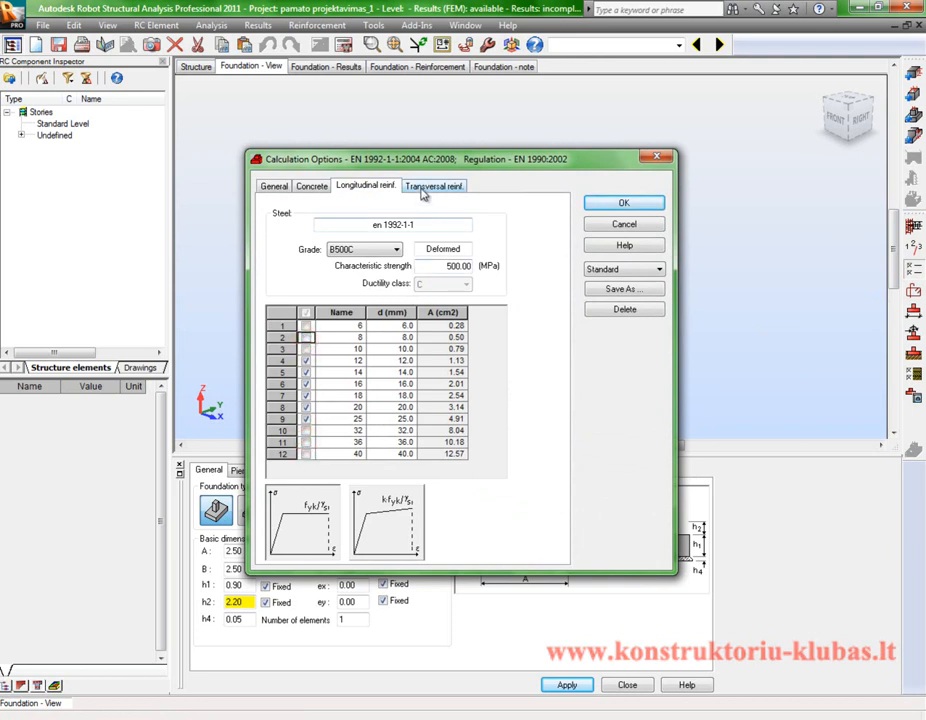
Exclude the large bar diameters from 18 mm upward from the transversal reinforcement and accept the calculation options.
click(438, 186)
click(305, 453)
click(305, 430)
click(305, 419)
click(305, 407)
click(305, 395)
click(618, 203)
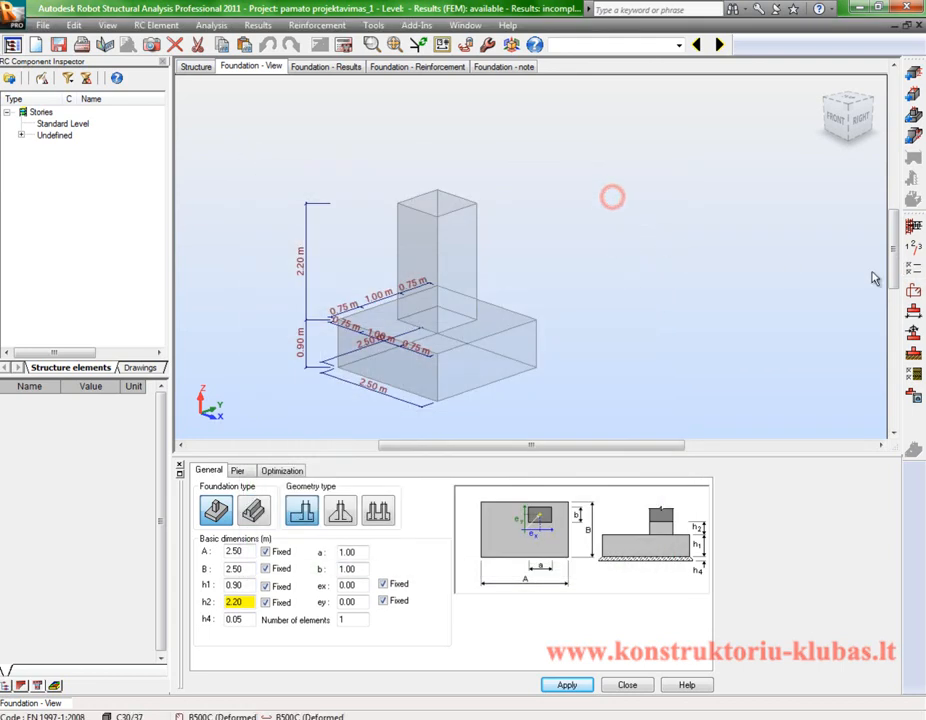
Review the reinforcement pattern settings for the footing, pier, dowel bars and shapes, and accept them as they are.
click(912, 293)
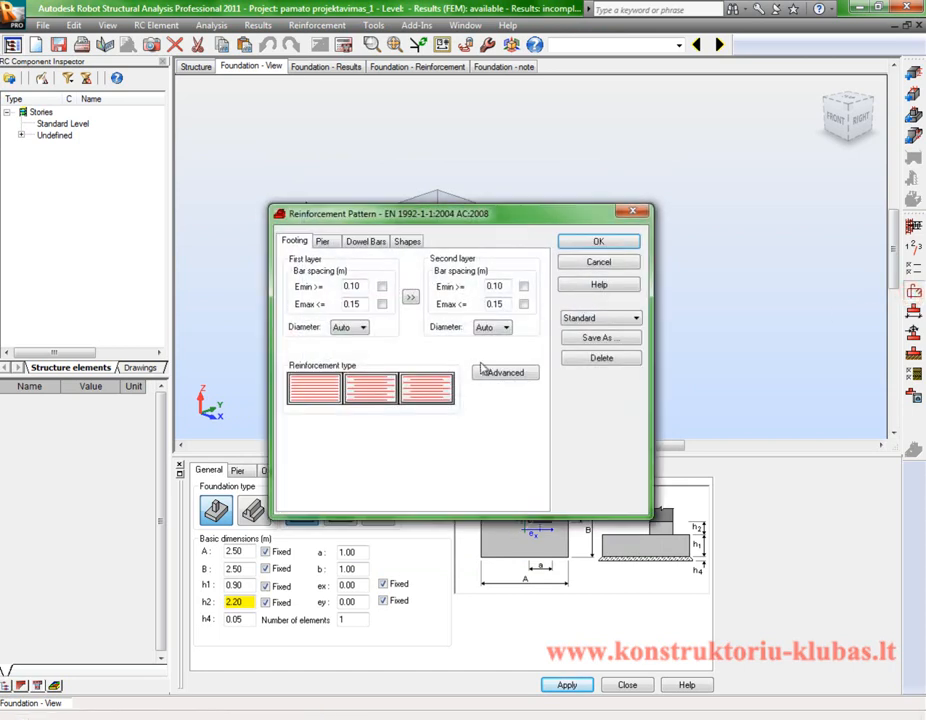
click(322, 241)
click(362, 241)
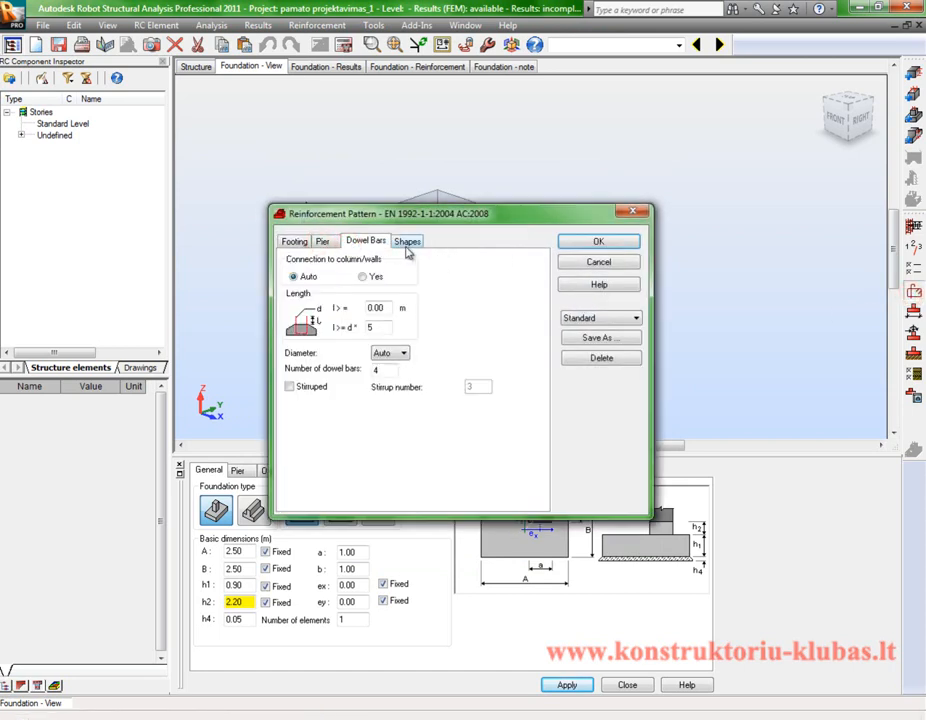
click(407, 241)
click(596, 242)
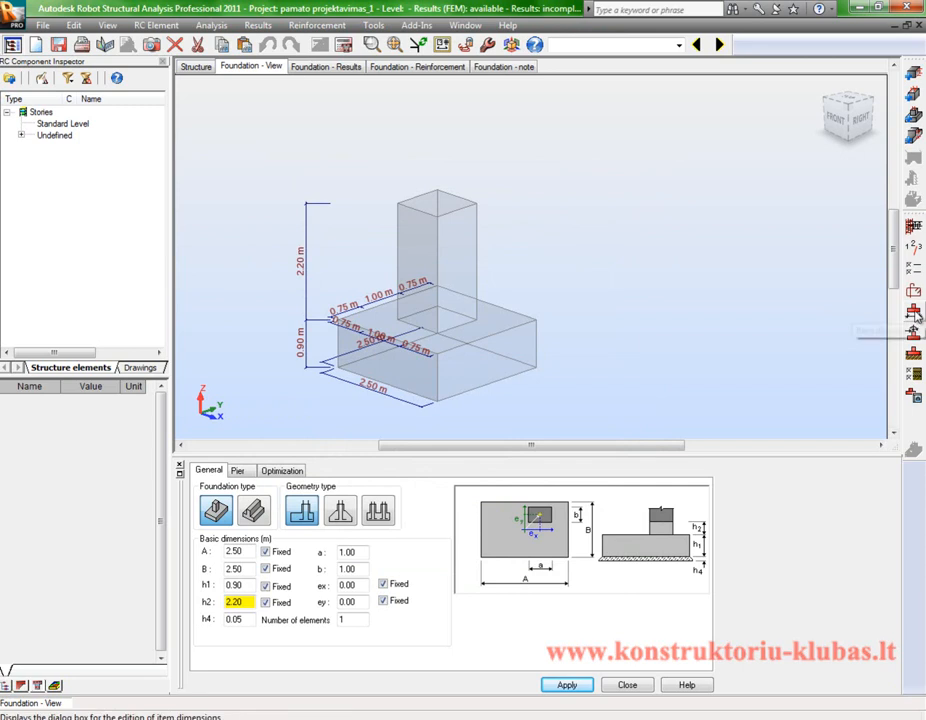
In the soil parameters, set the pier level Na to 0.2 m and apply the change.
click(916, 357)
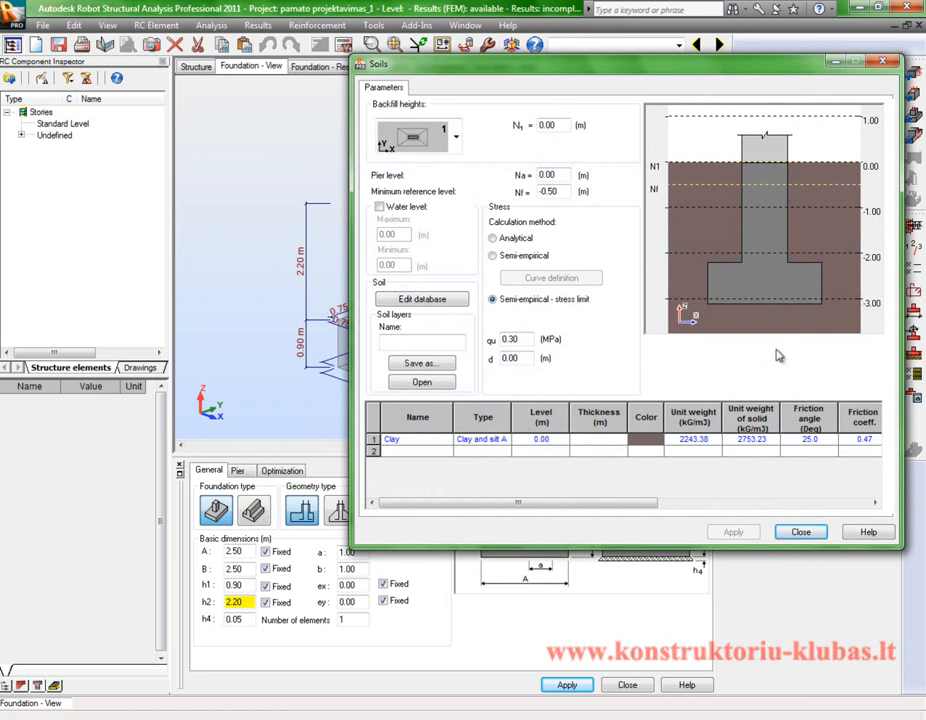
click(560, 178)
text(0.2)
key(Tab)
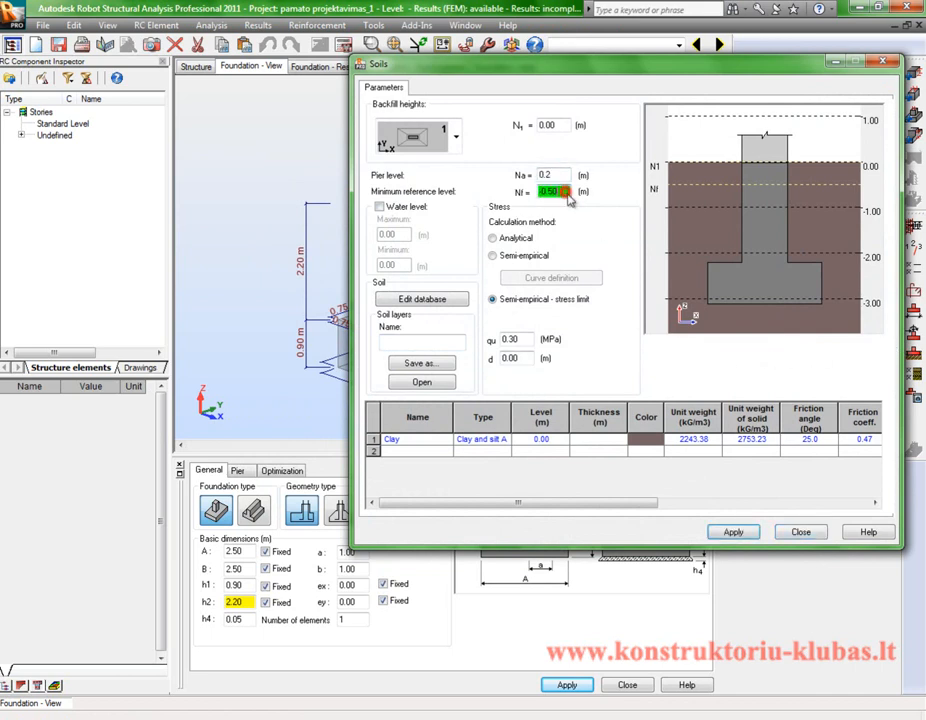
click(730, 531)
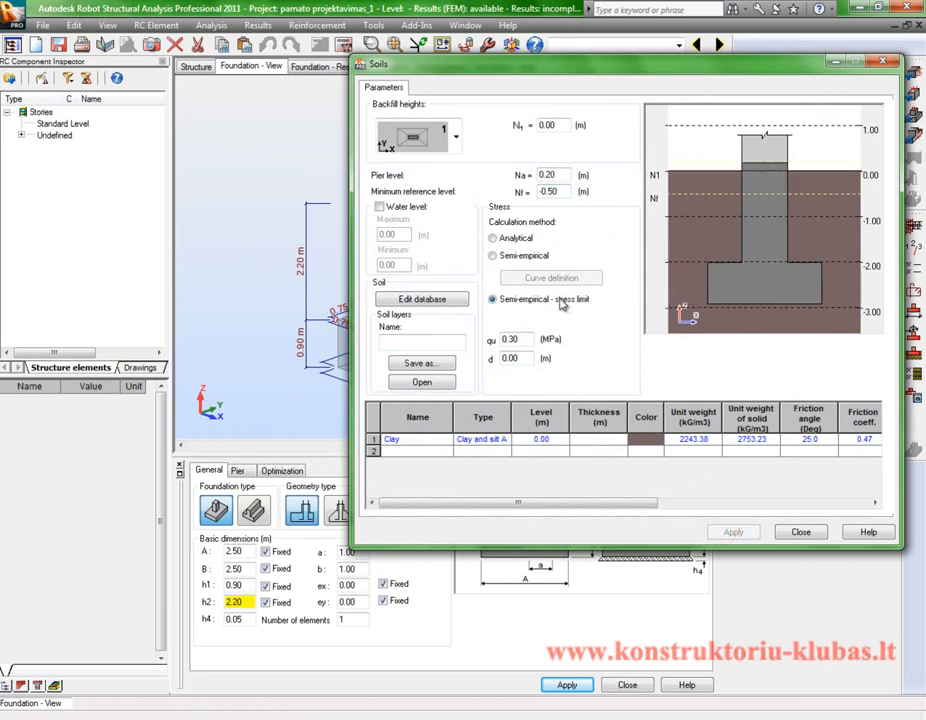
Examine the available backfill height layouts and the soil types in the soil database, leaving both unchanged.
click(456, 138)
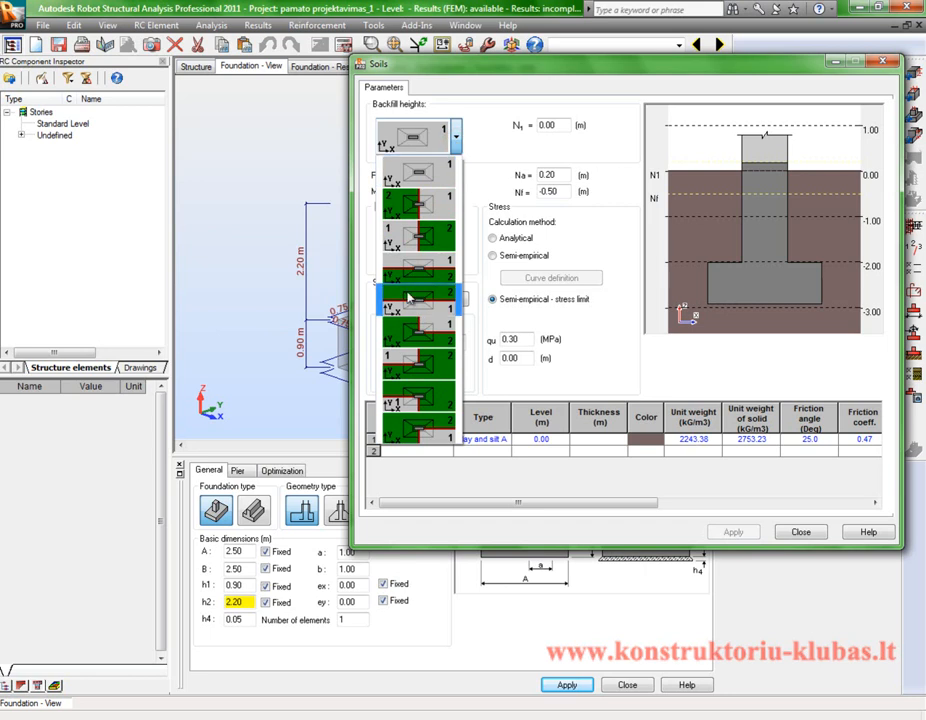
click(490, 144)
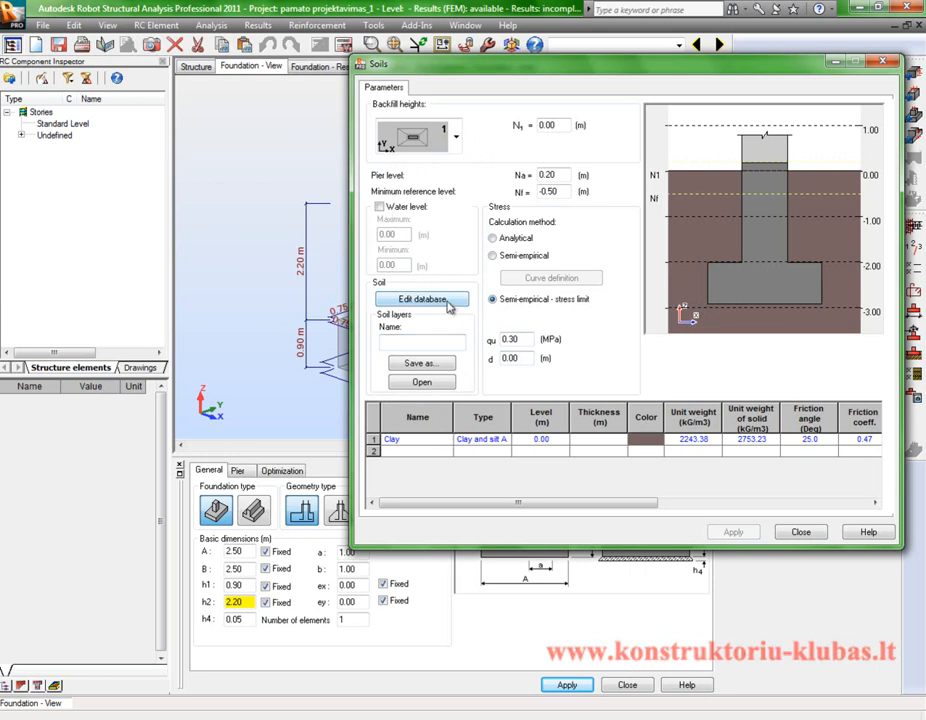
click(424, 299)
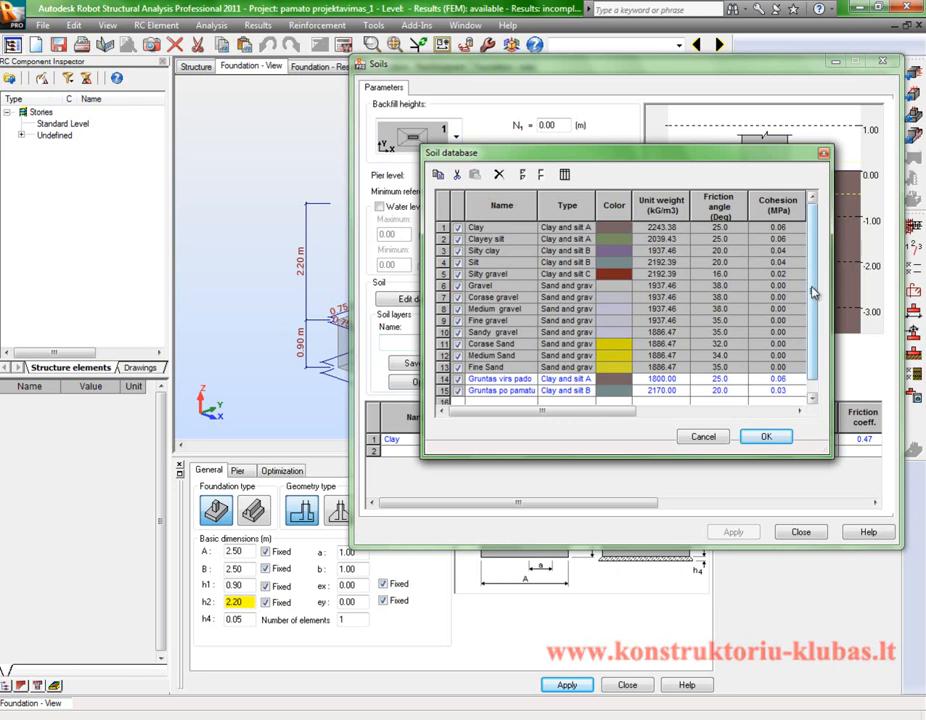
scroll(814, 285, down, 1)
scroll(818, 281, up, 1)
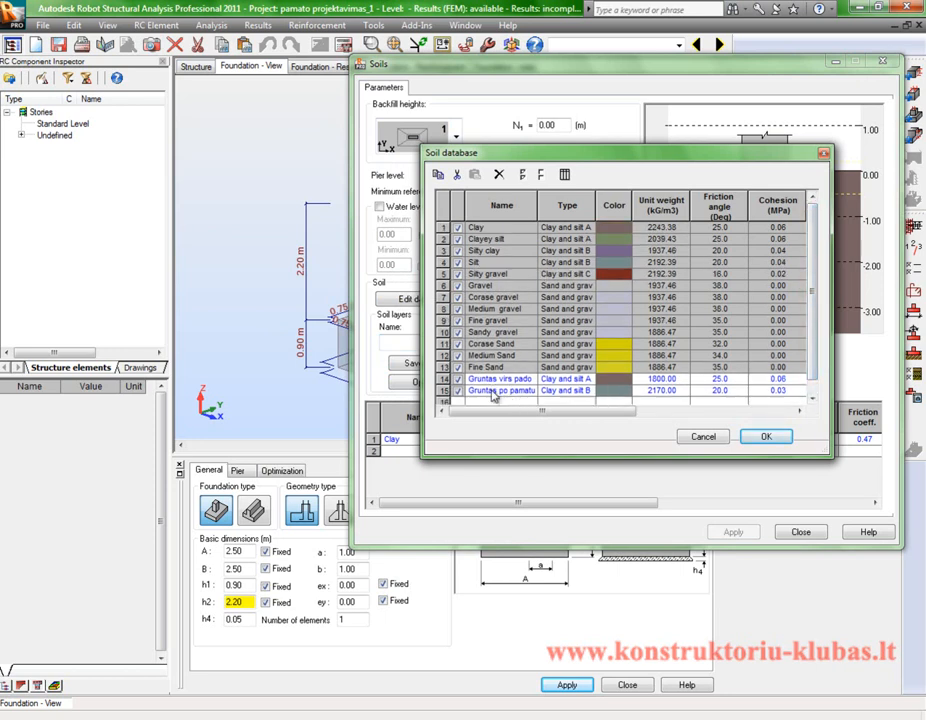
click(706, 438)
Assign Gruntas virs pado as the first soil layer and add Gruntas po pamatu as the second layer.
click(446, 441)
scroll(442, 468, down, 2)
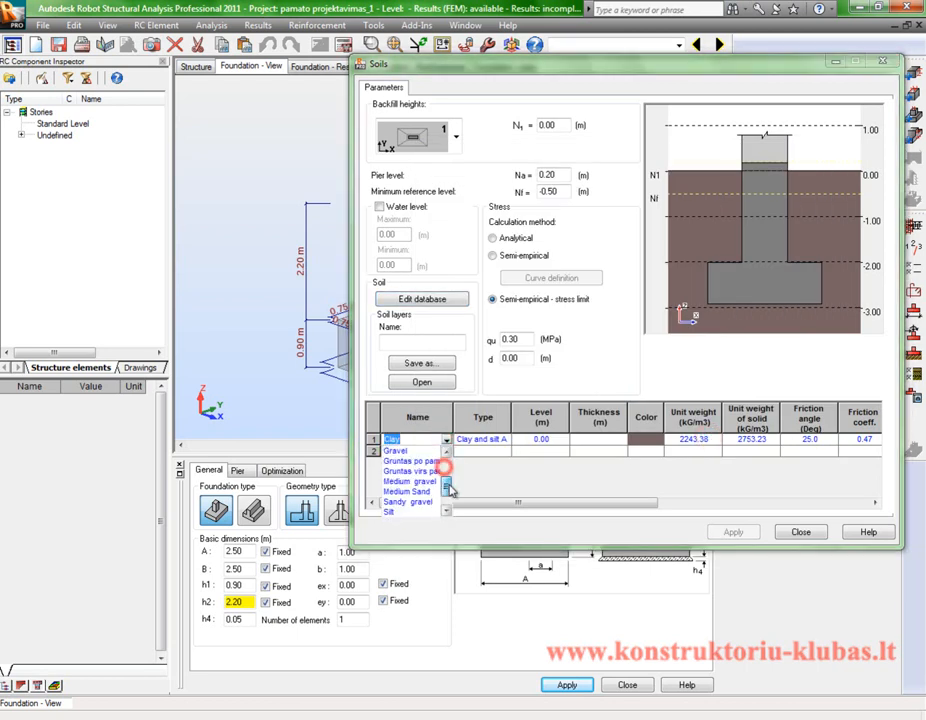
click(429, 470)
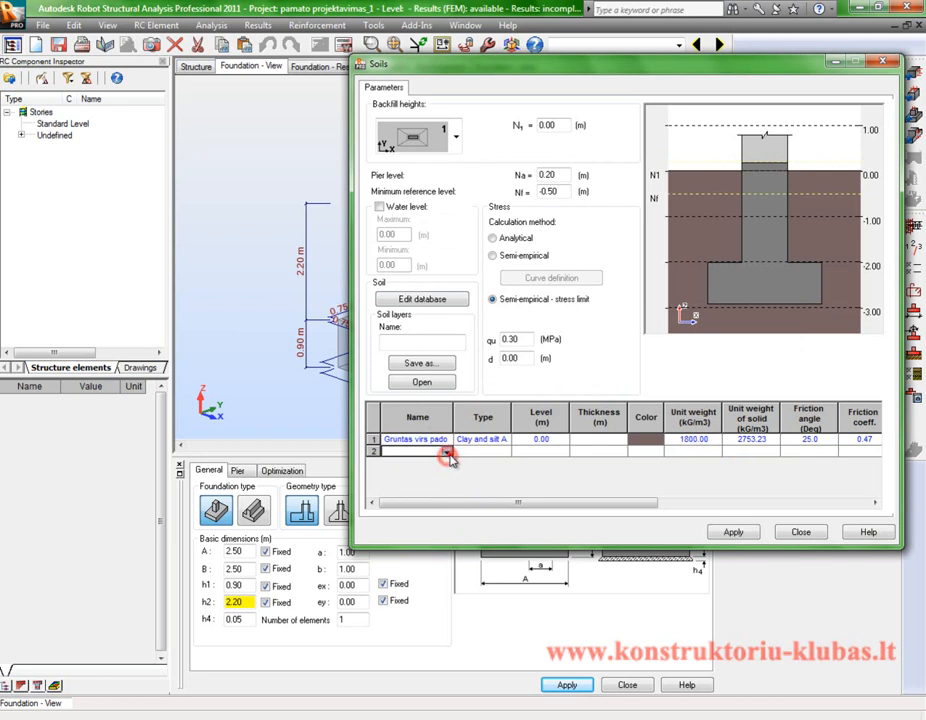
click(446, 451)
drag(449, 478, 449, 500)
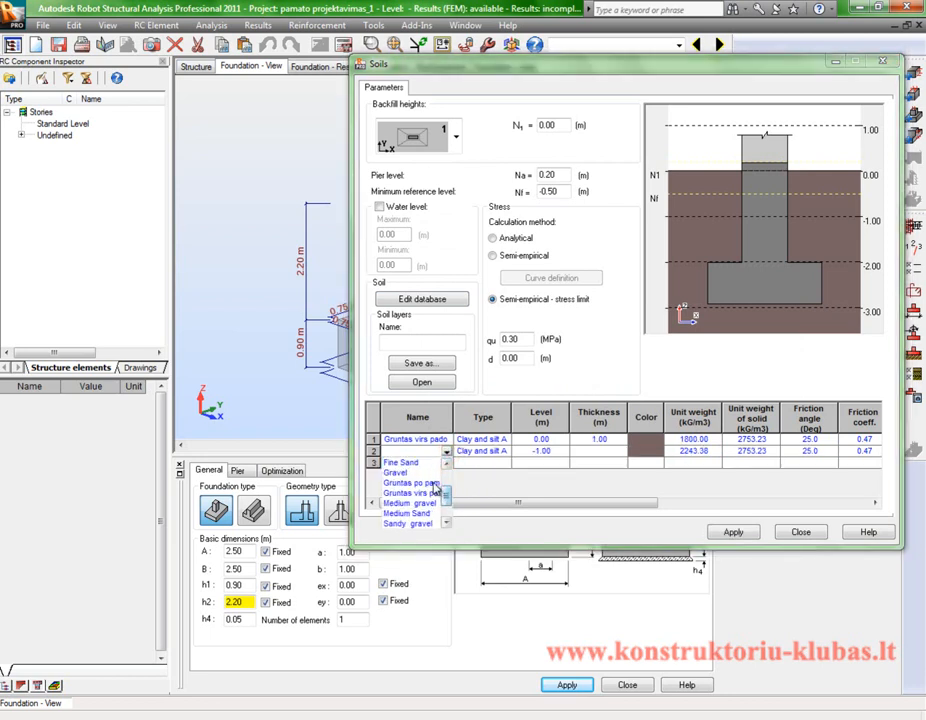
click(430, 484)
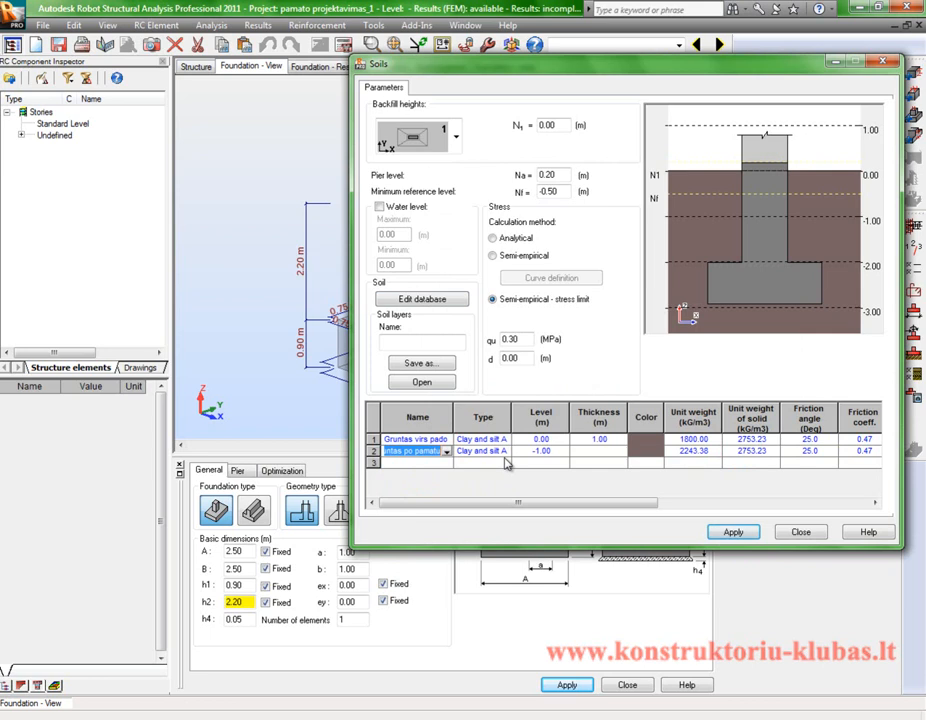
Set the first soil layer's thickness to 2.9 m, apply it, and check the properties of both layers.
click(588, 439)
text(2)
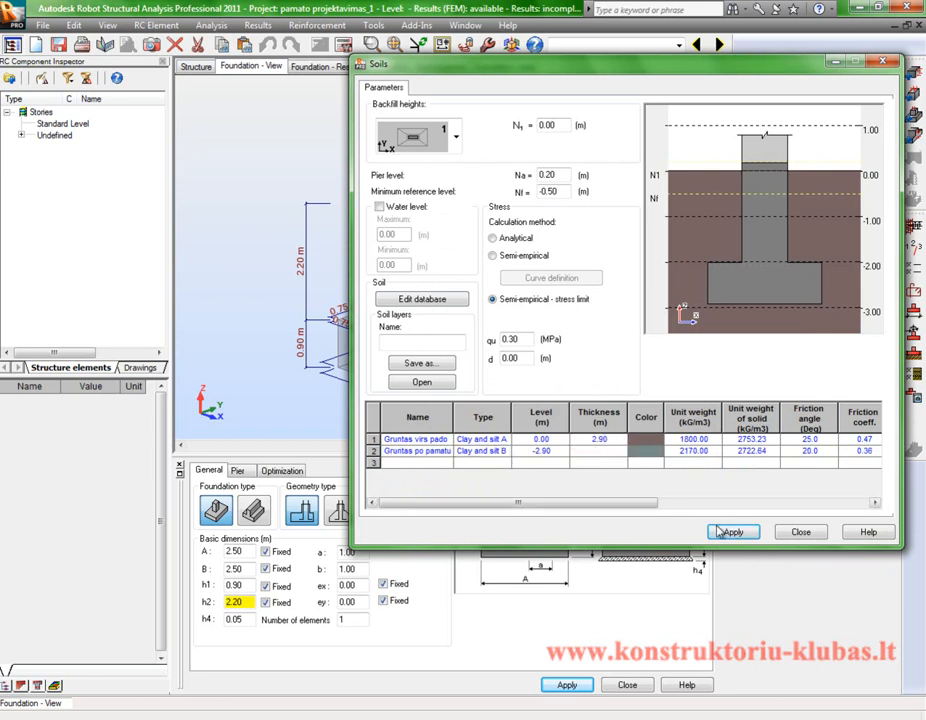
click(733, 531)
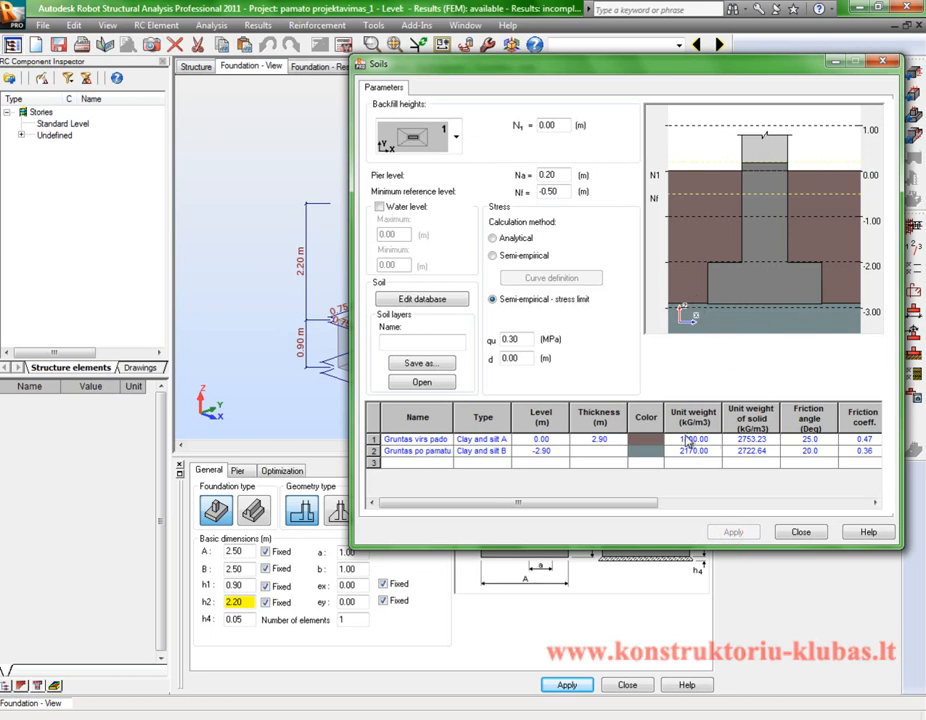
click(701, 503)
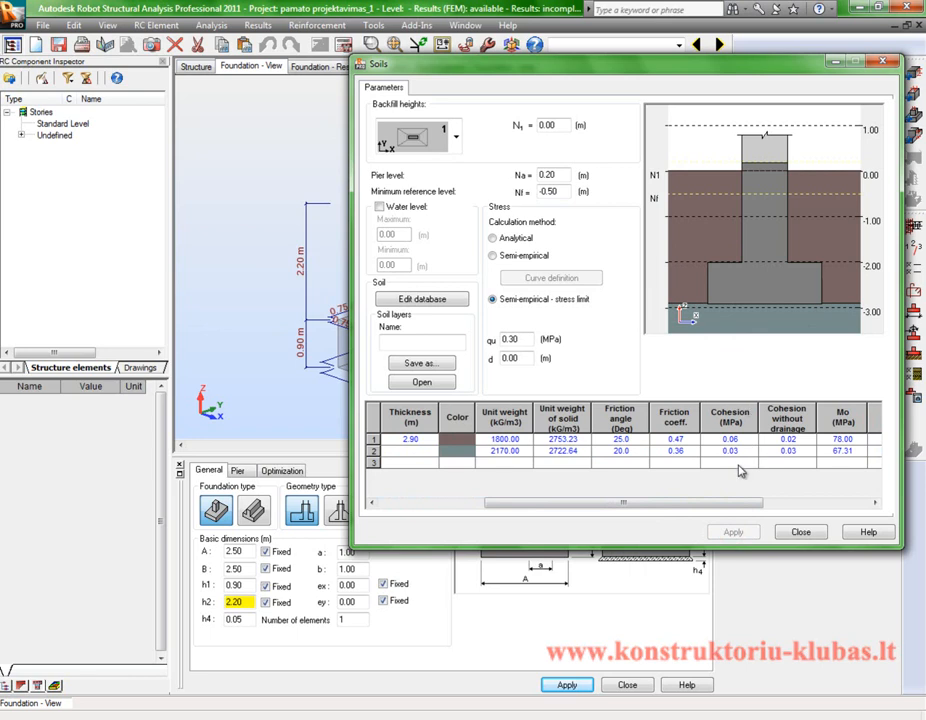
mouse_move(612, 503)
mouse_down()
mouse_move(682, 503)
mouse_move(600, 505)
mouse_up()
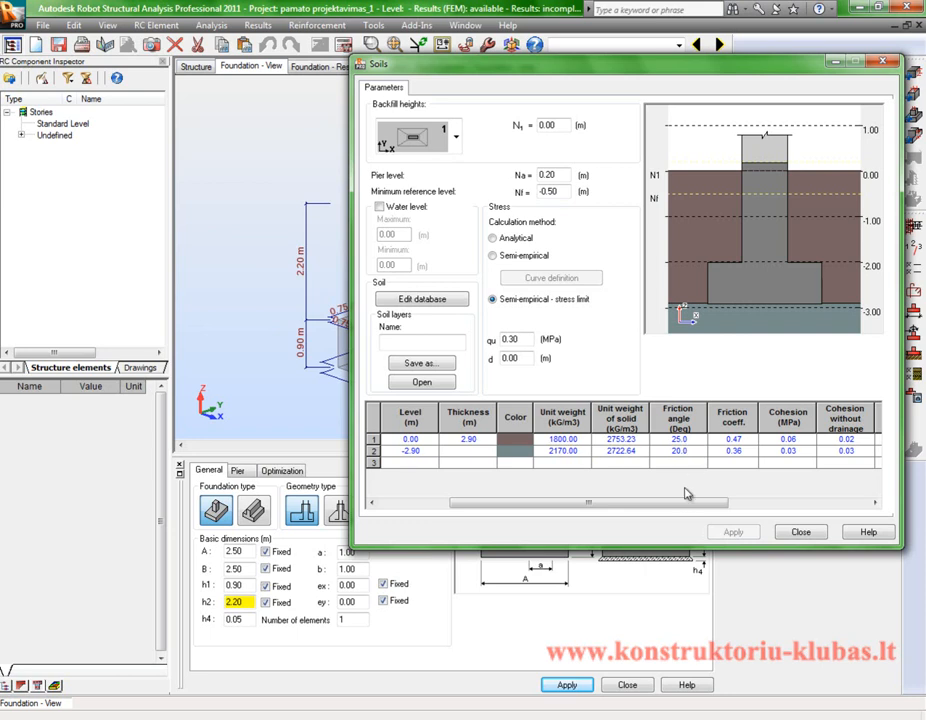
Finish reviewing the soil layers, close the soil parameters, and calculate the foundation without generating drawings or keeping existing reinforcement.
drag(686, 509, 589, 508)
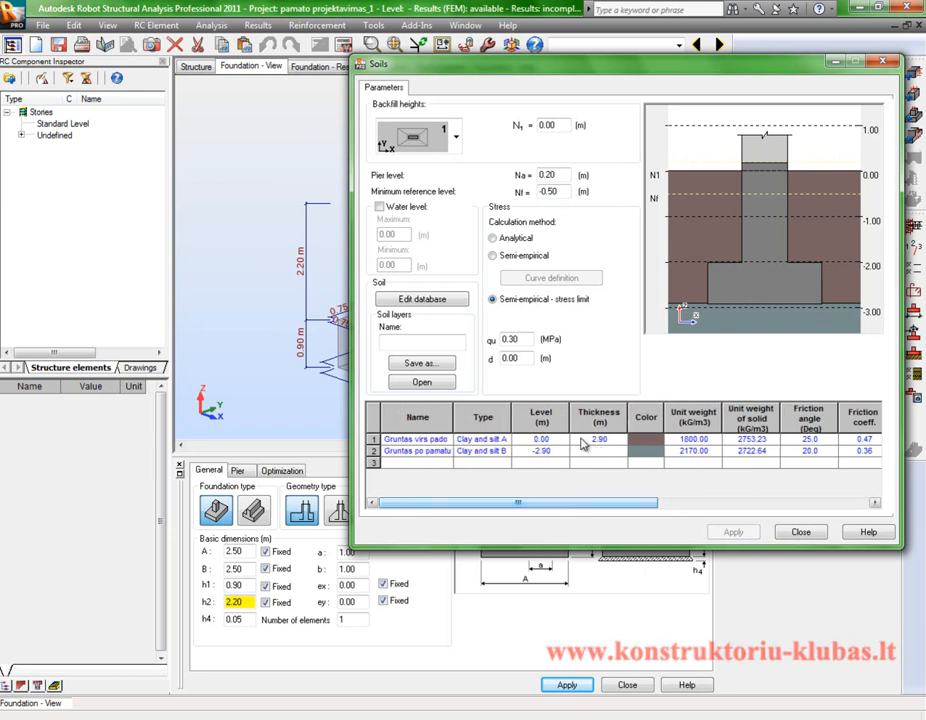
click(797, 533)
click(672, 283)
scroll(616, 188, down, 1)
scroll(583, 295, up, 1)
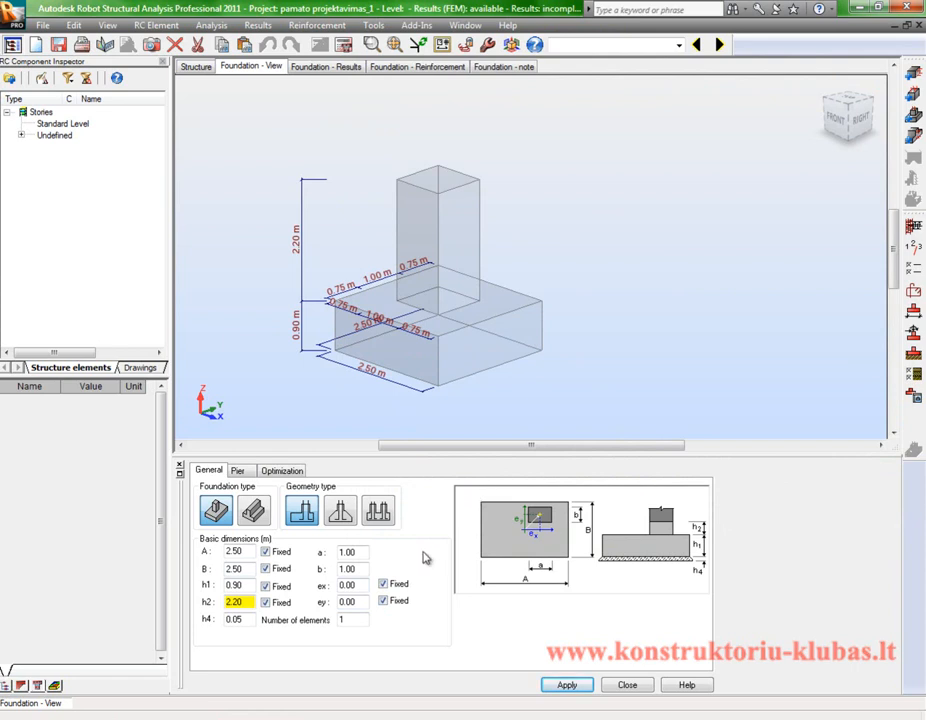
click(343, 44)
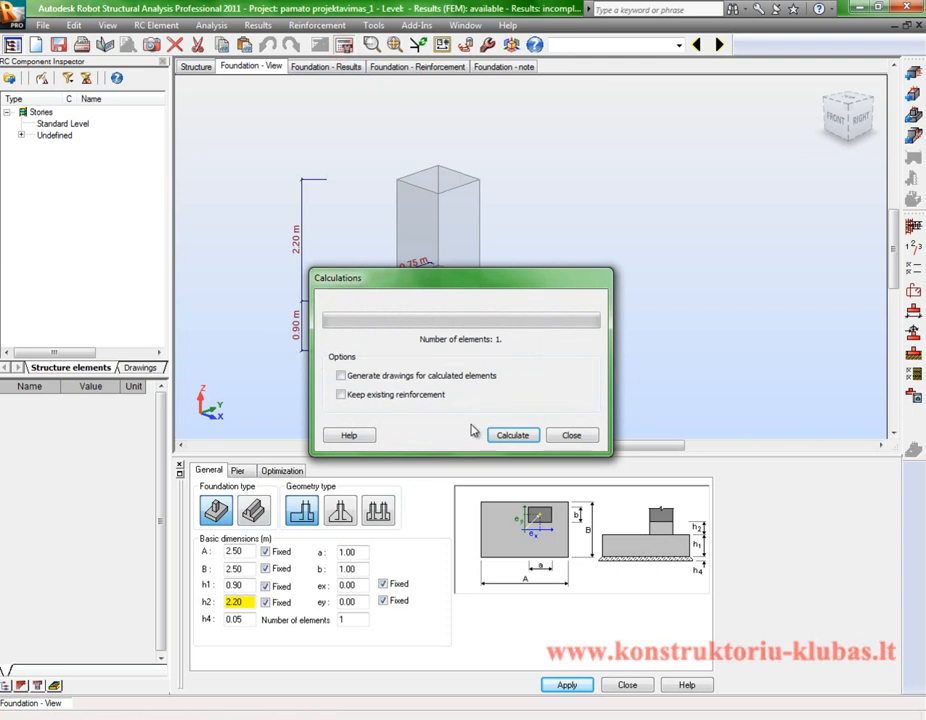
click(505, 436)
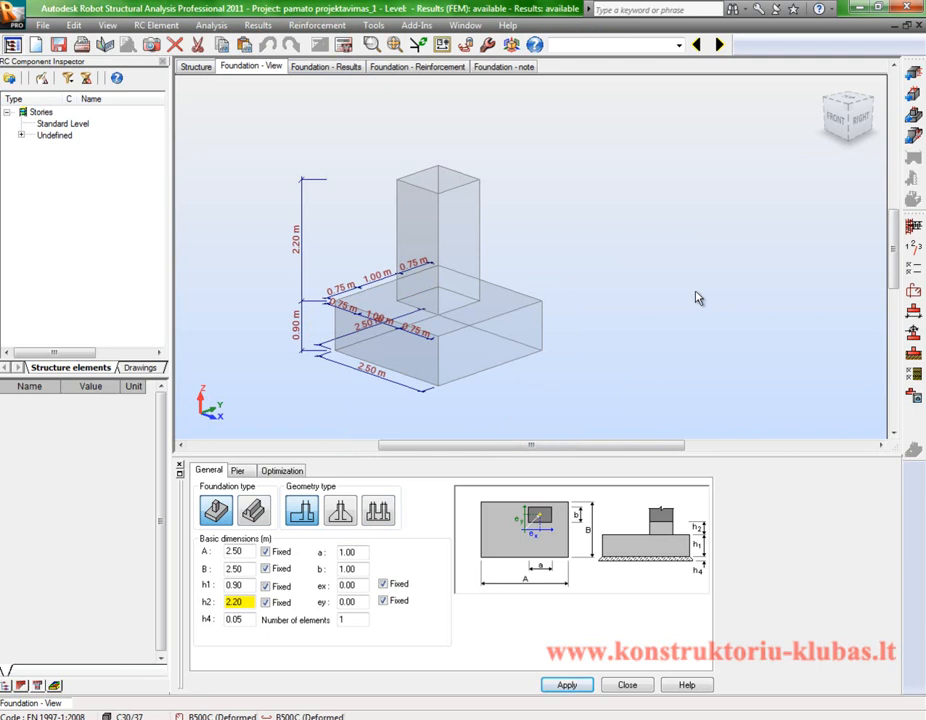
Open the foundation results and compare the soil stress diagrams and coefficients for design combinations 1, 2 and 3.
click(314, 70)
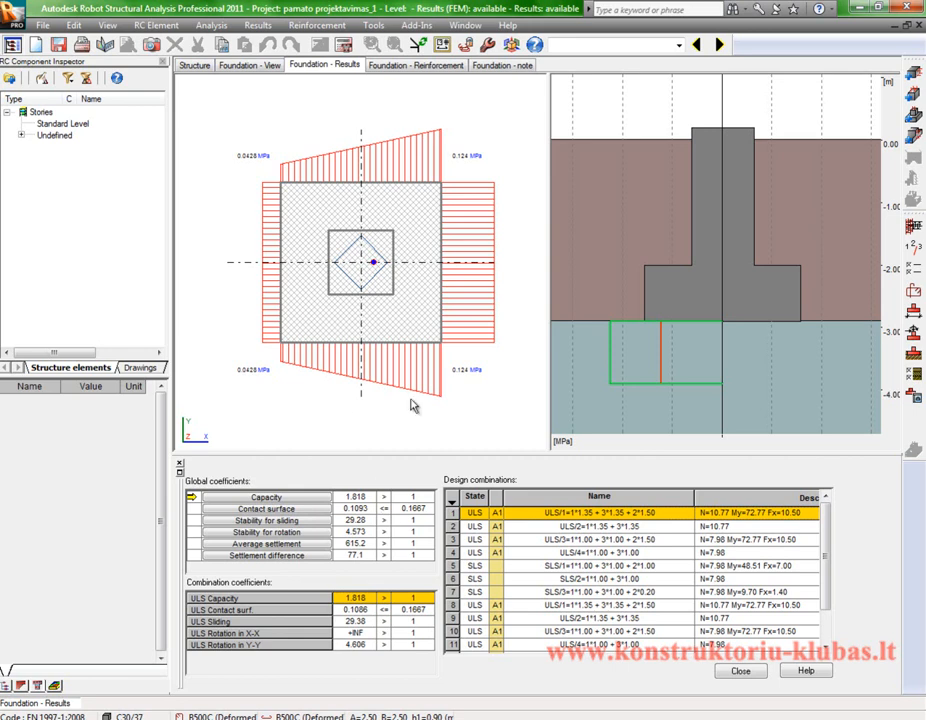
click(299, 501)
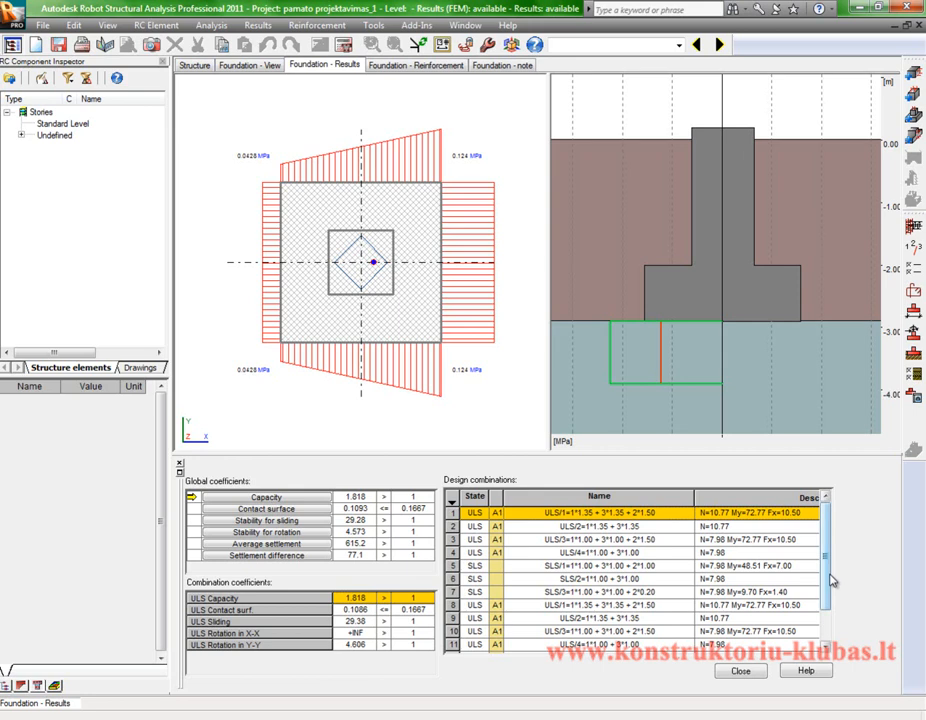
click(454, 527)
click(454, 539)
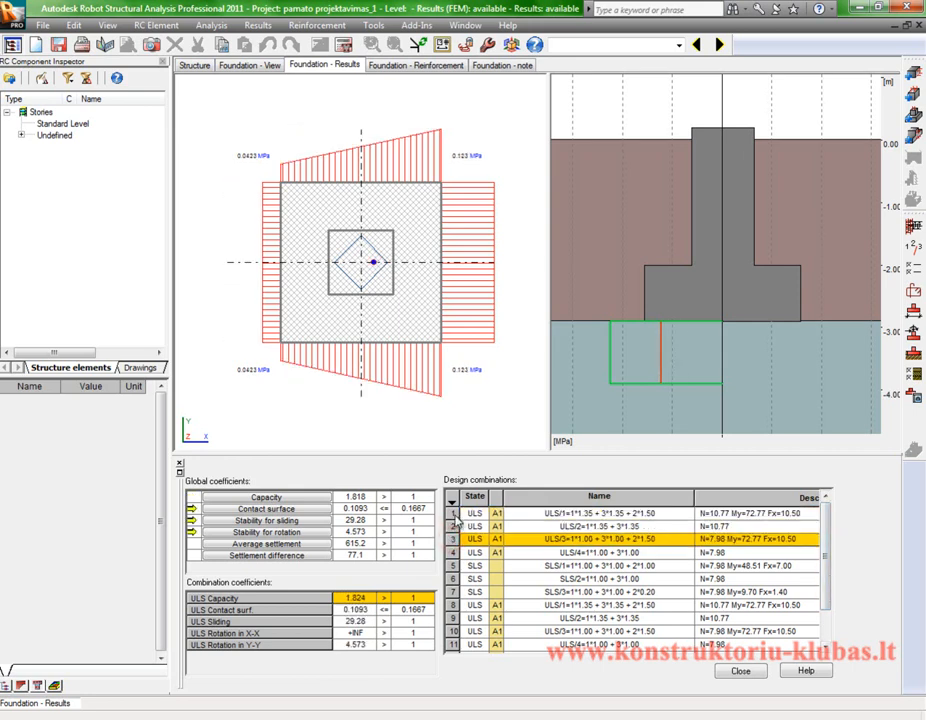
click(453, 513)
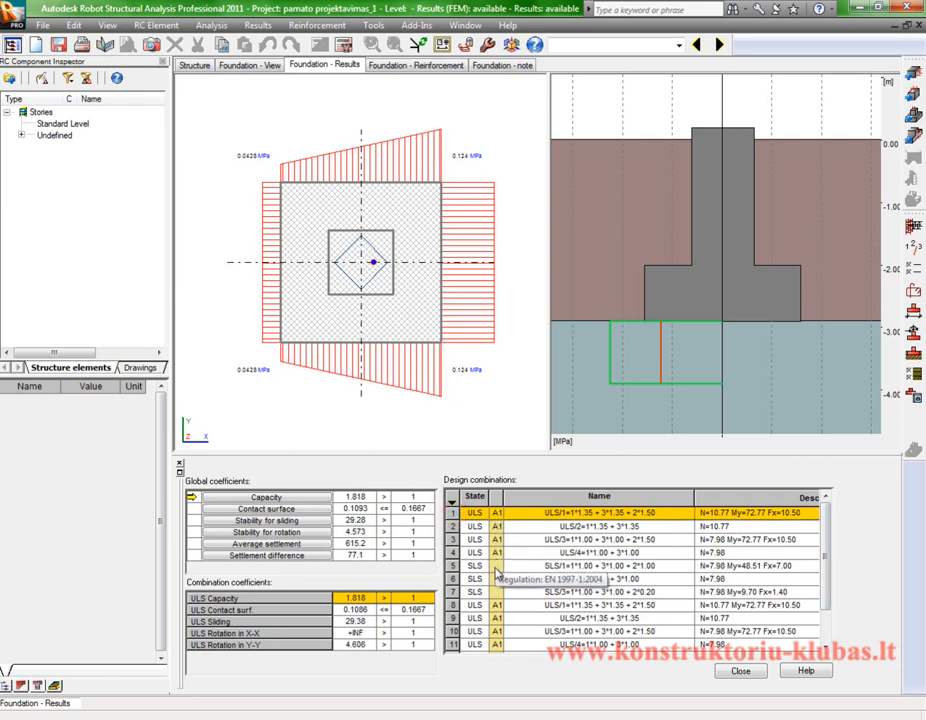
Review the geotechnical options, comparing the 1/3 and 1/6 allowable eccentricities and viewing the design approaches, and accept them with 1/6 selected.
click(916, 378)
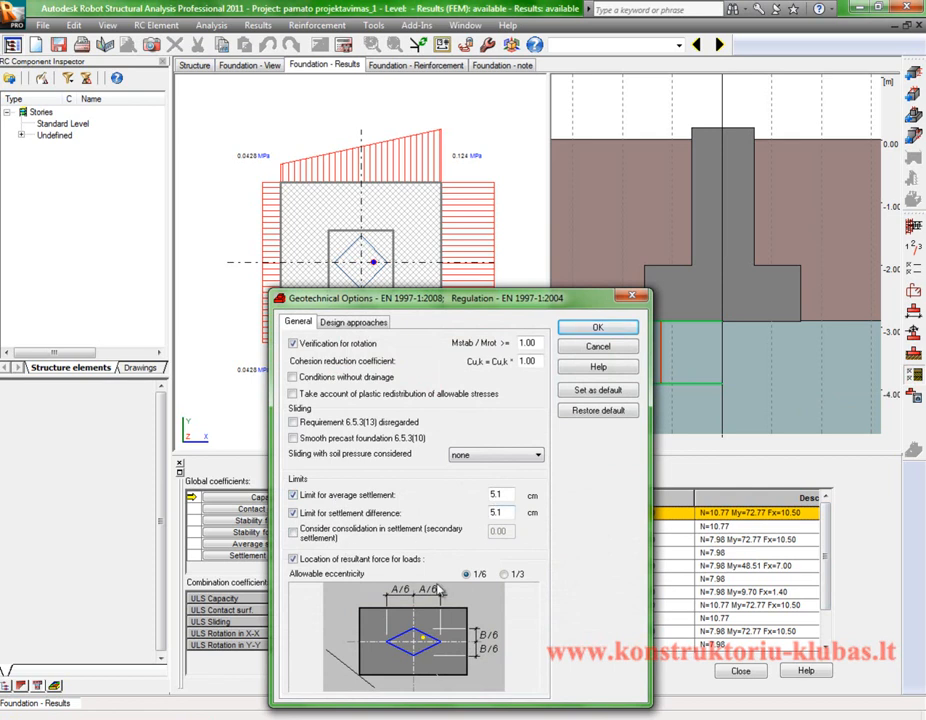
click(503, 574)
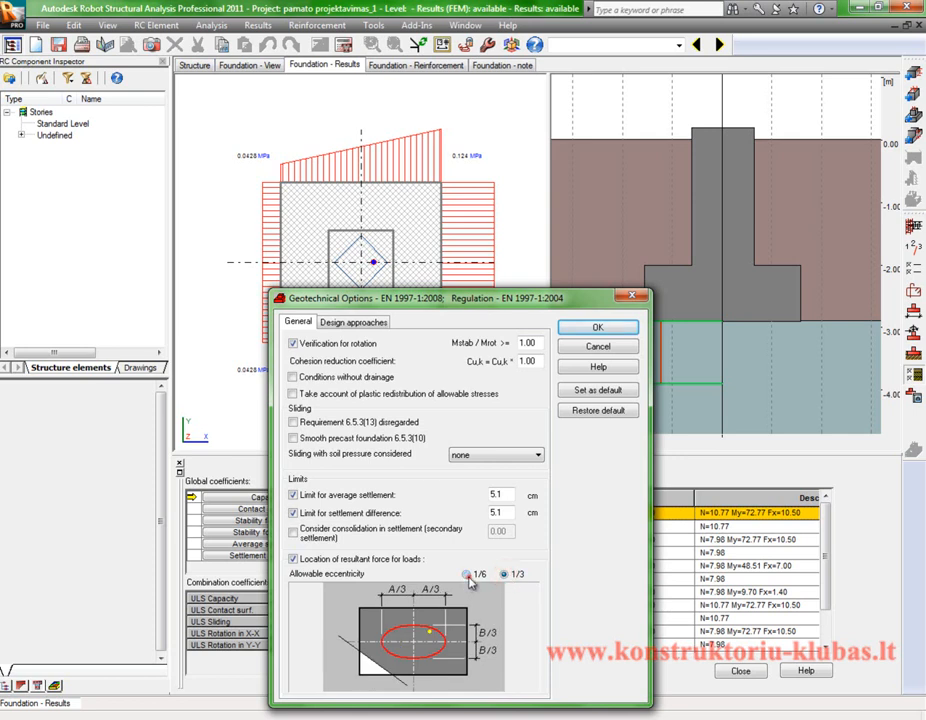
click(467, 575)
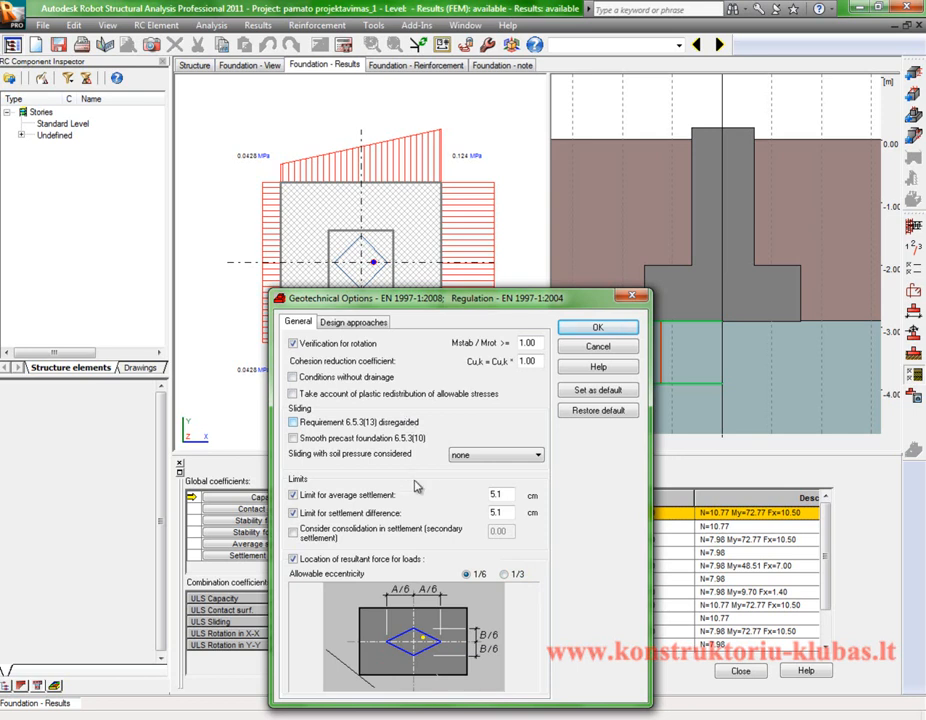
click(354, 321)
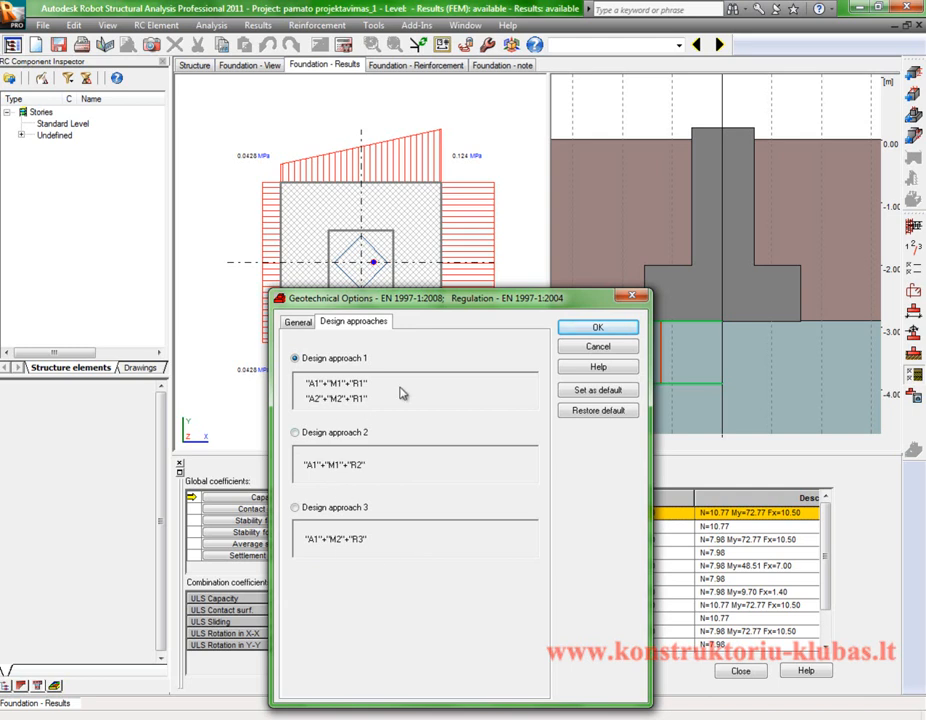
click(297, 322)
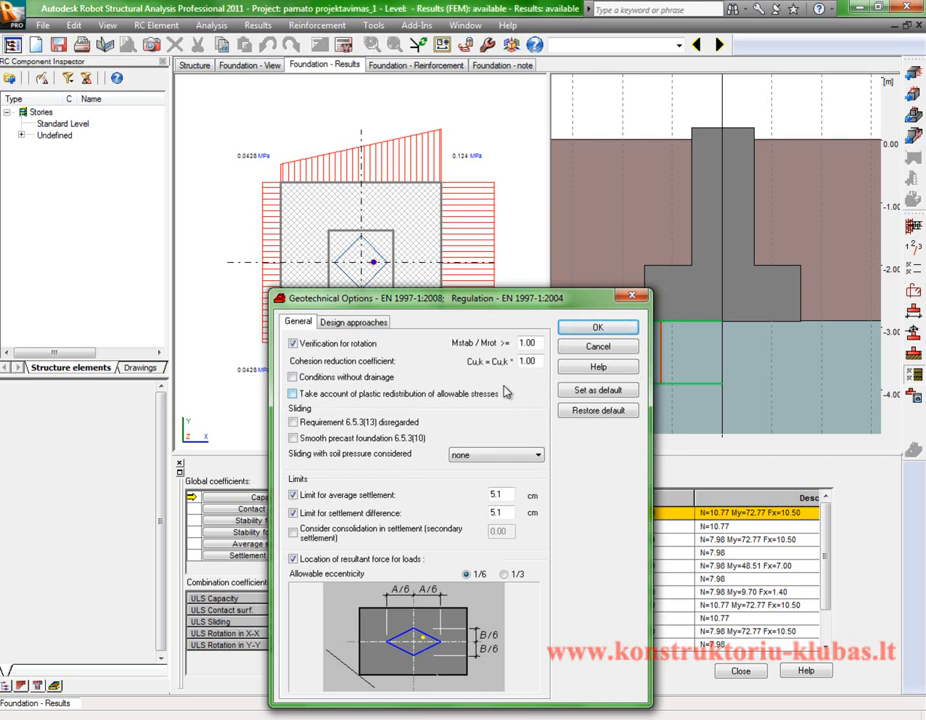
click(580, 331)
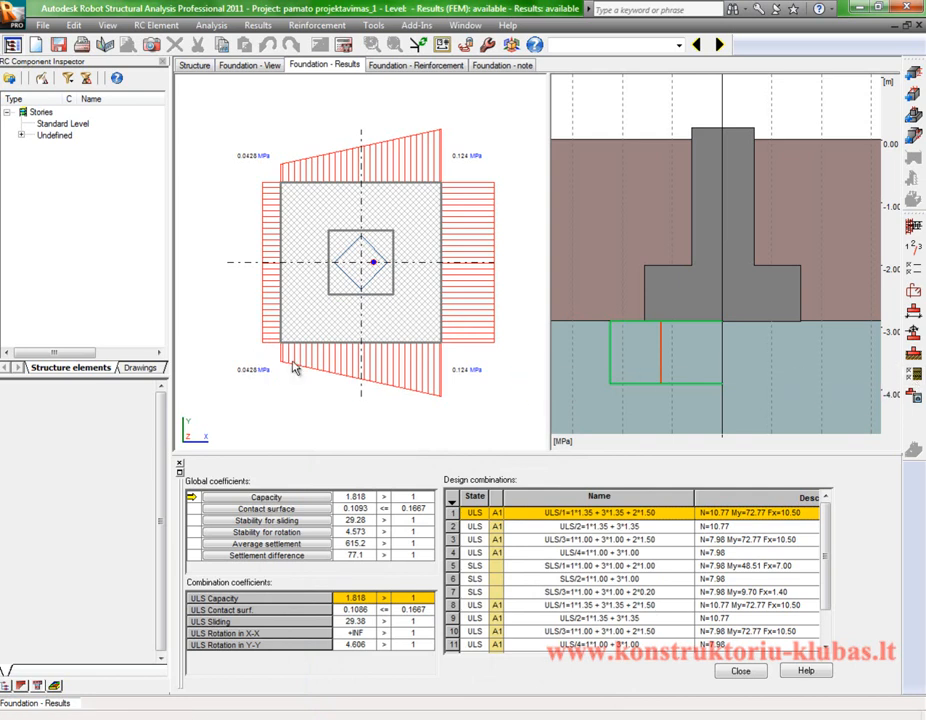
Compare the soil stresses of combination ULS/2=1*1.35 + 3*1.35 with those of ULS/1=1*1.35 + 3*1.35 + 2*1.50.
click(339, 428)
click(453, 527)
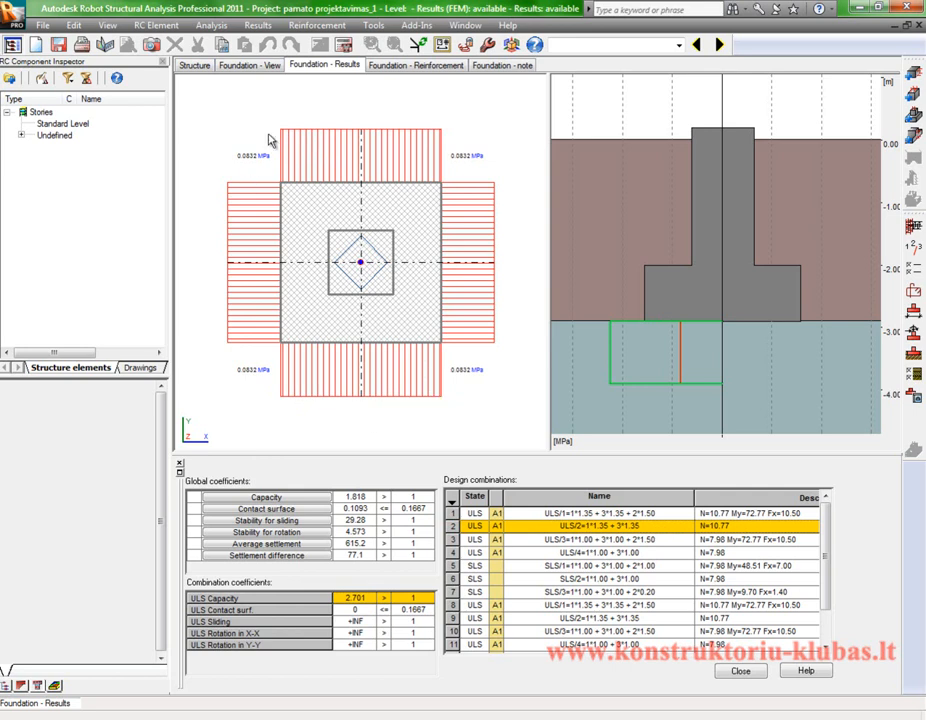
click(472, 513)
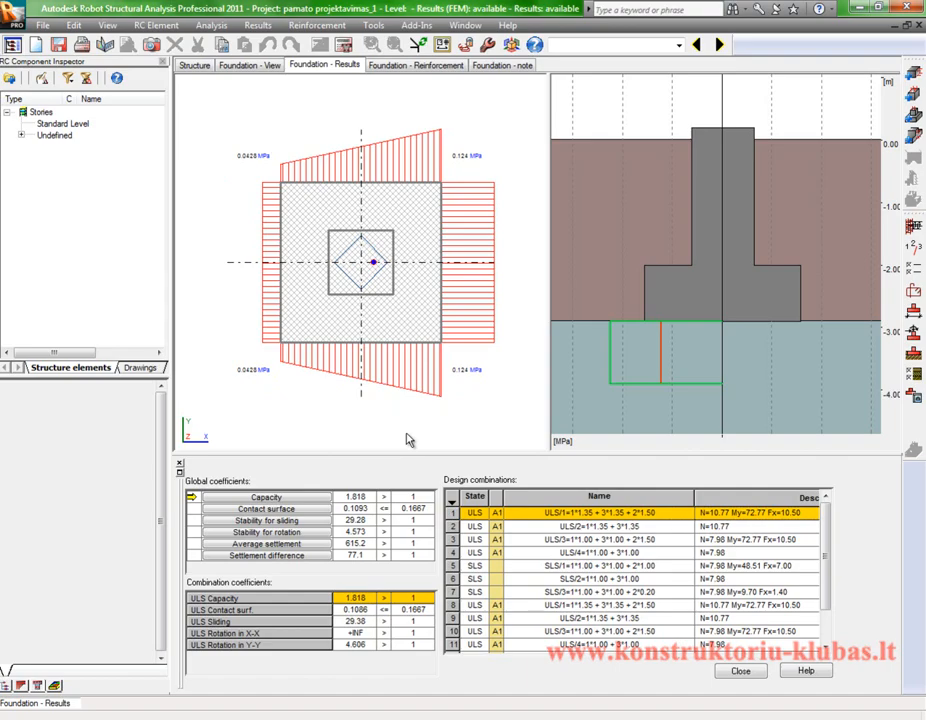
Switch to the hand calculation image in IrfanView and check its maximum and minimum stresses under the footing against the Robot results.
key(alt+Tab)
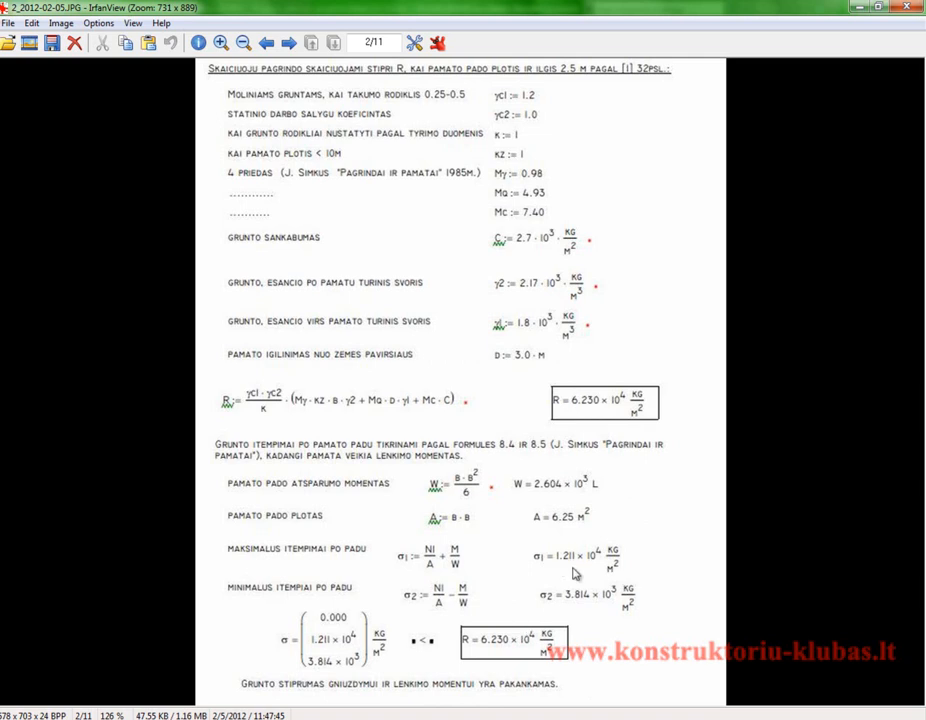
key(alt+Tab)
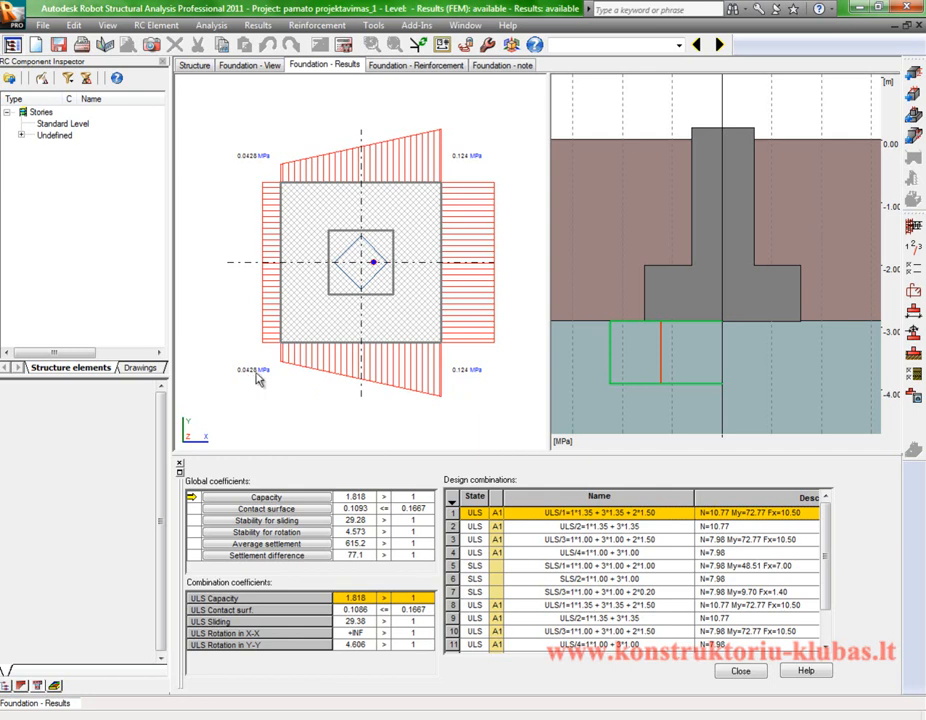
key(alt+Tab)
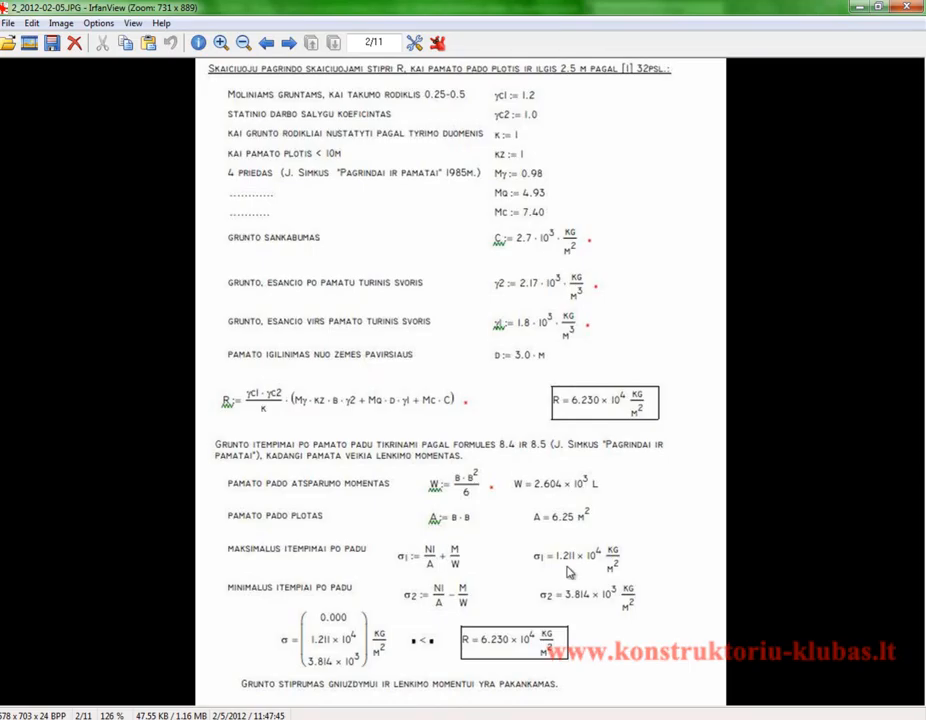
key(alt+Tab)
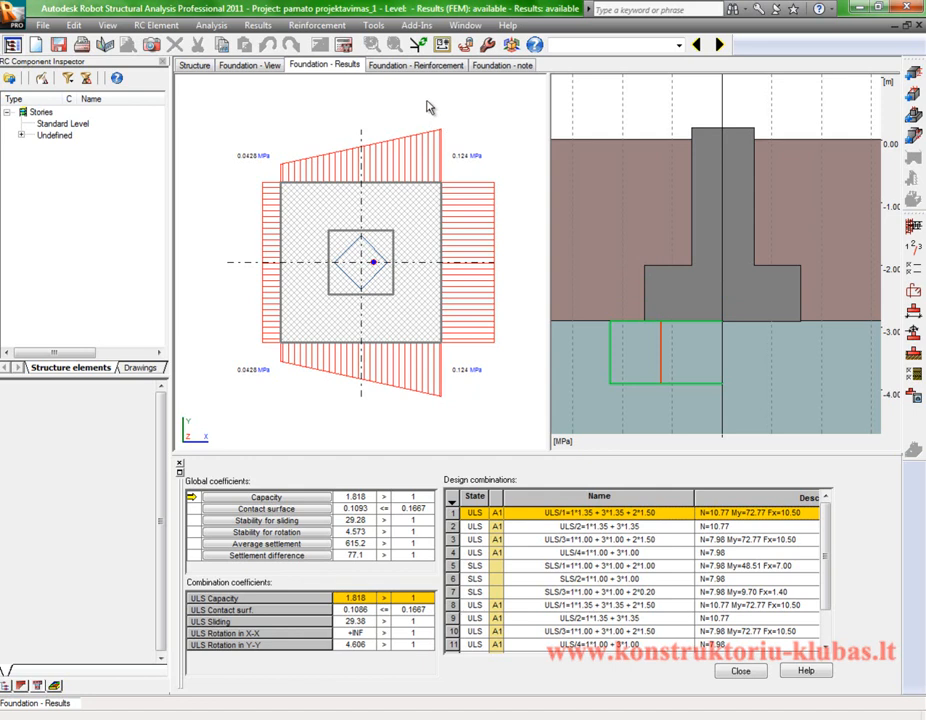
View the foundation's calculated reinforcement layout and open the calculation note at its materials and loads sections.
click(416, 64)
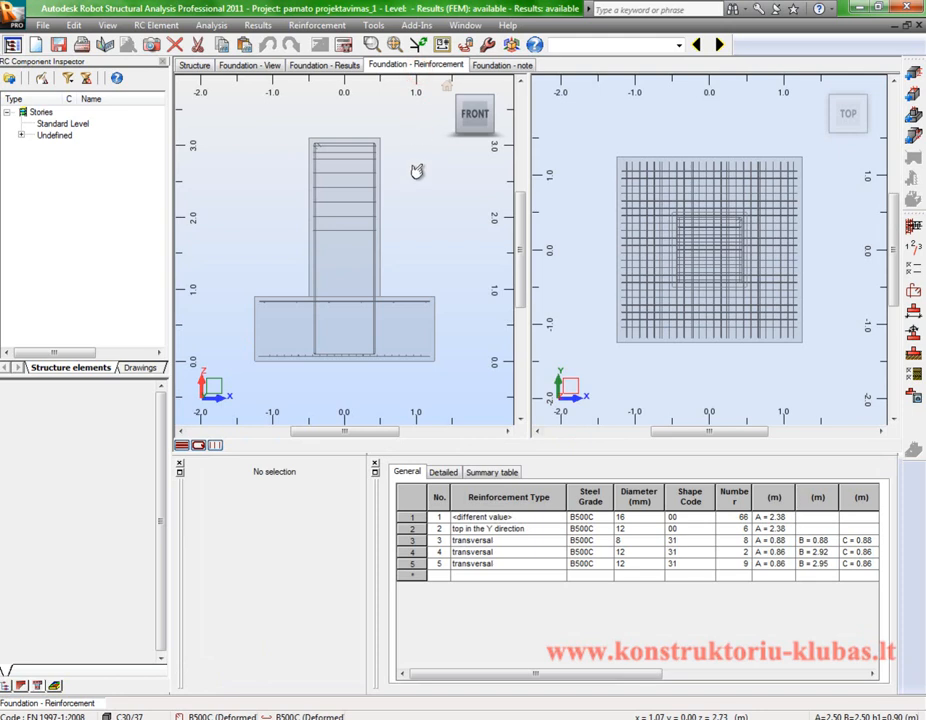
click(423, 196)
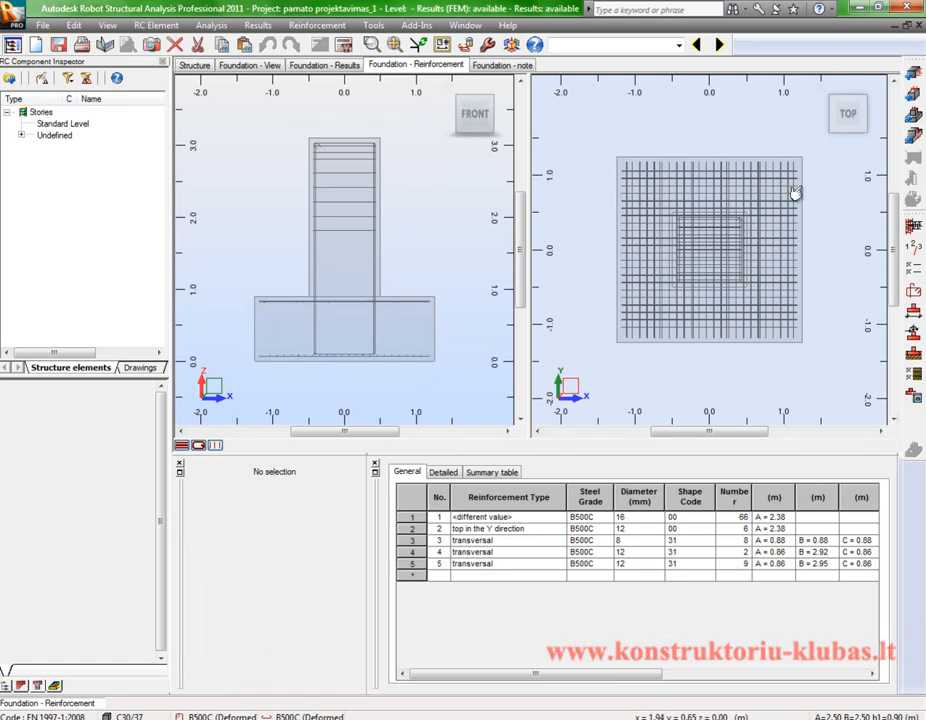
mouse_move(513, 107)
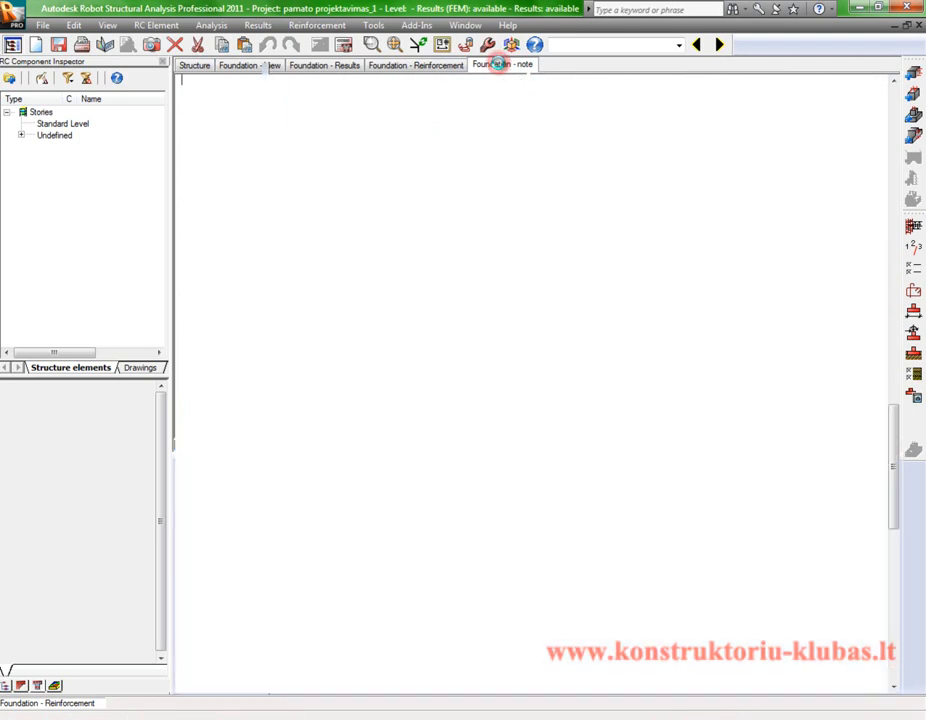
click(500, 65)
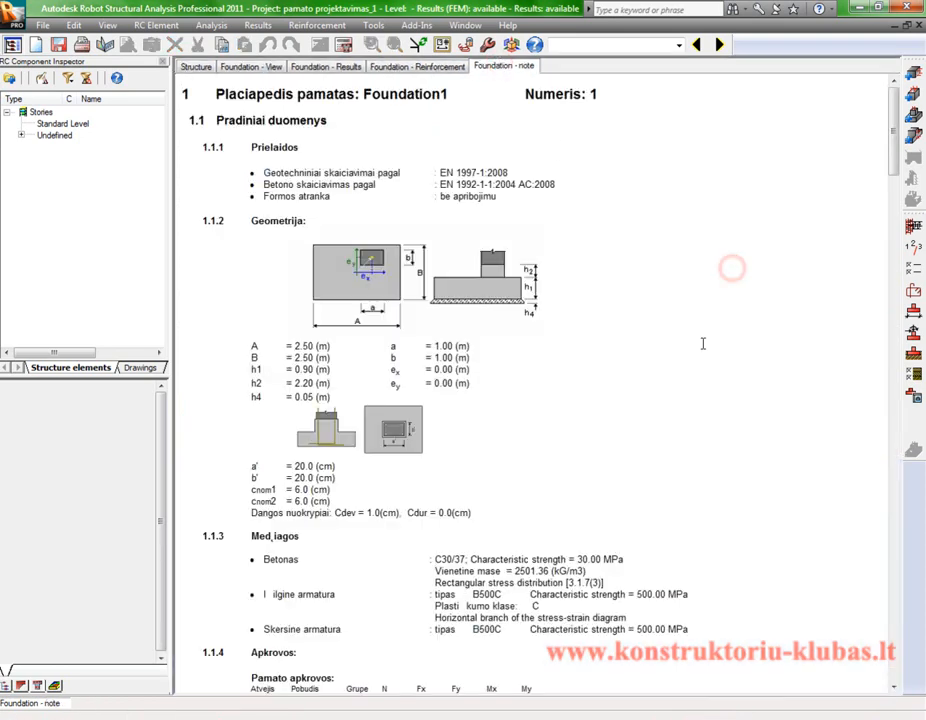
drag(889, 165, 904, 227)
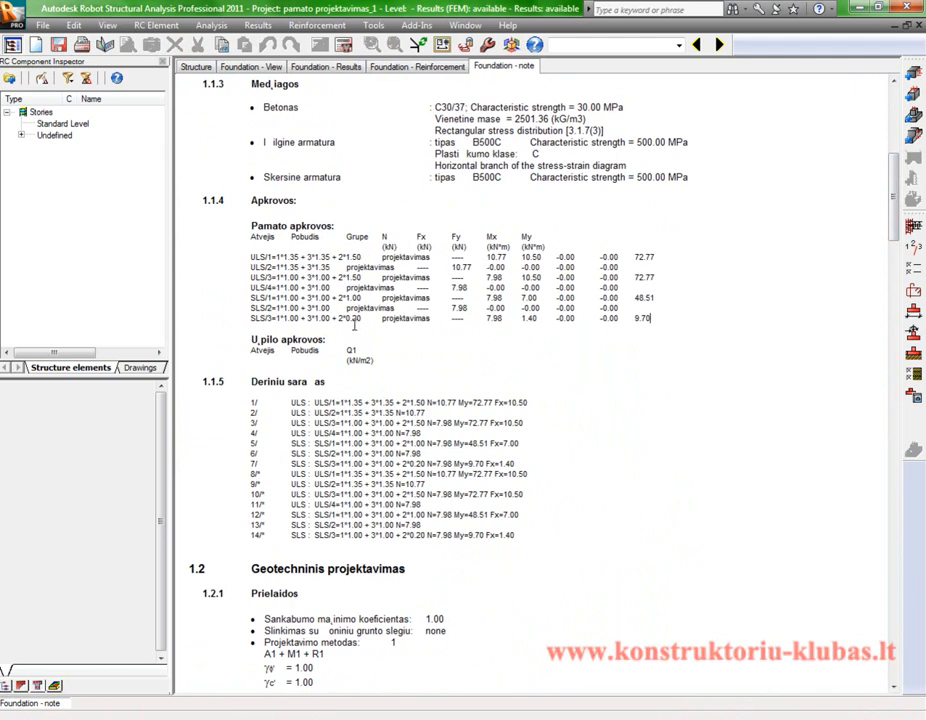
Examine the note's load combination list and the partial factors for approaches A1 + M1 + R1 and A2 + M2 + R1.
scroll(420, 288, down, 5)
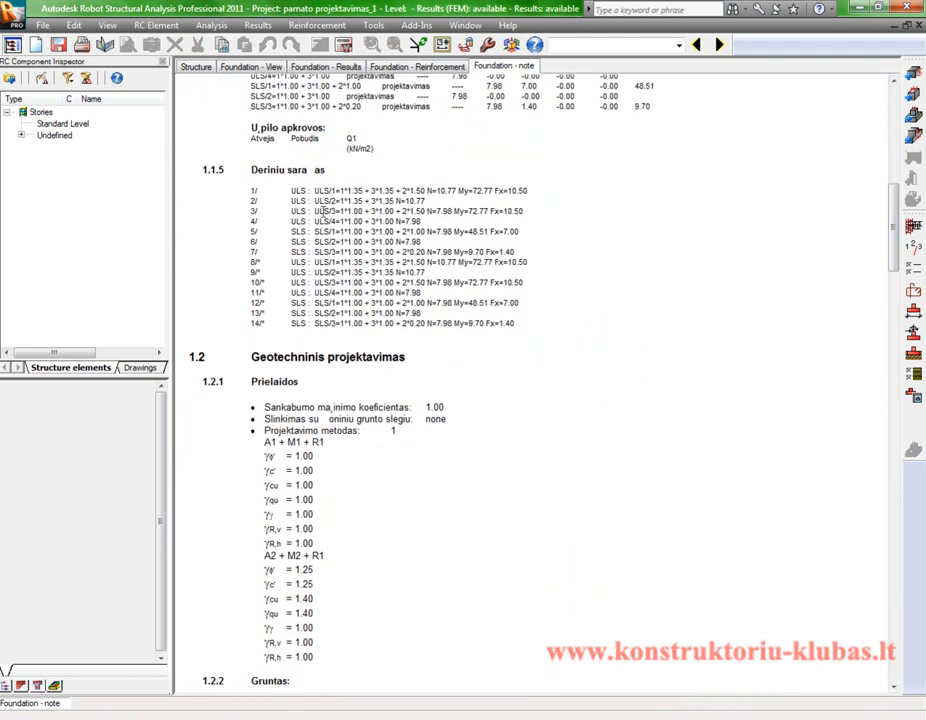
scroll(552, 318, down, 4)
click(412, 289)
scroll(412, 289, down, 1)
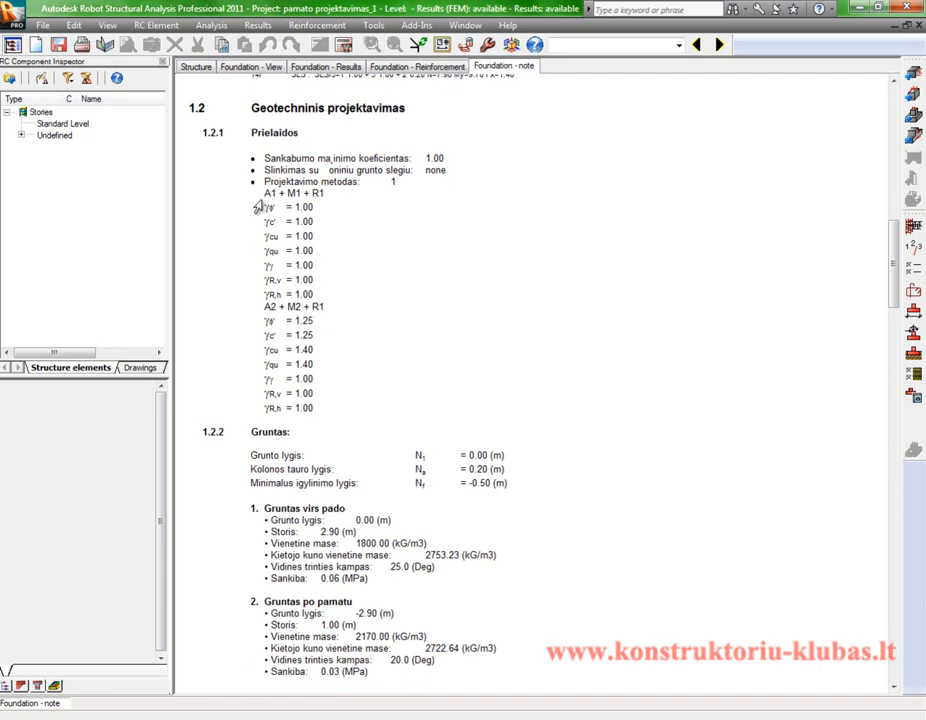
drag(265, 193, 351, 193)
drag(335, 305, 266, 205)
click(345, 406)
triple_click(345, 406)
click(494, 356)
Check the note's reference levels and the properties of the soil layers Gruntas virs pado and Gruntas po pamatu.
scroll(494, 356, down, 5)
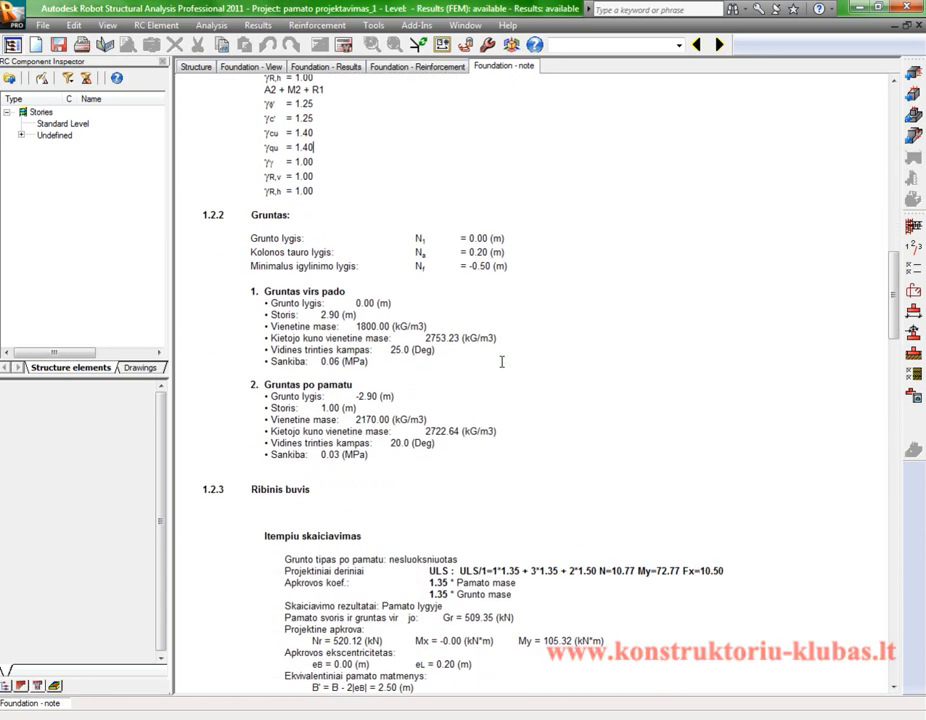
scroll(436, 312, down, 2)
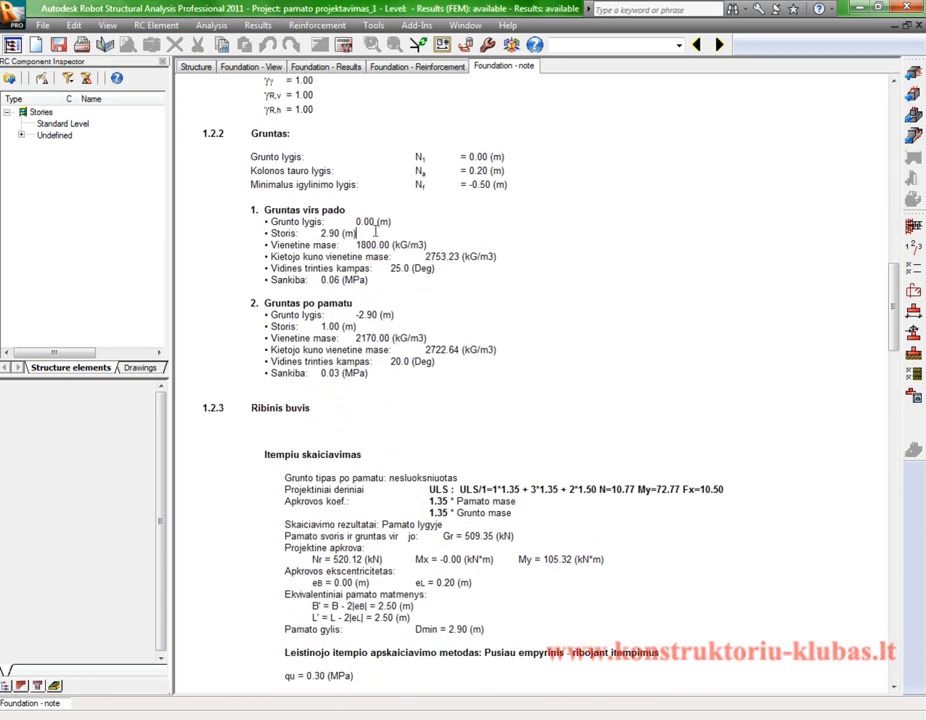
drag(354, 156, 533, 376)
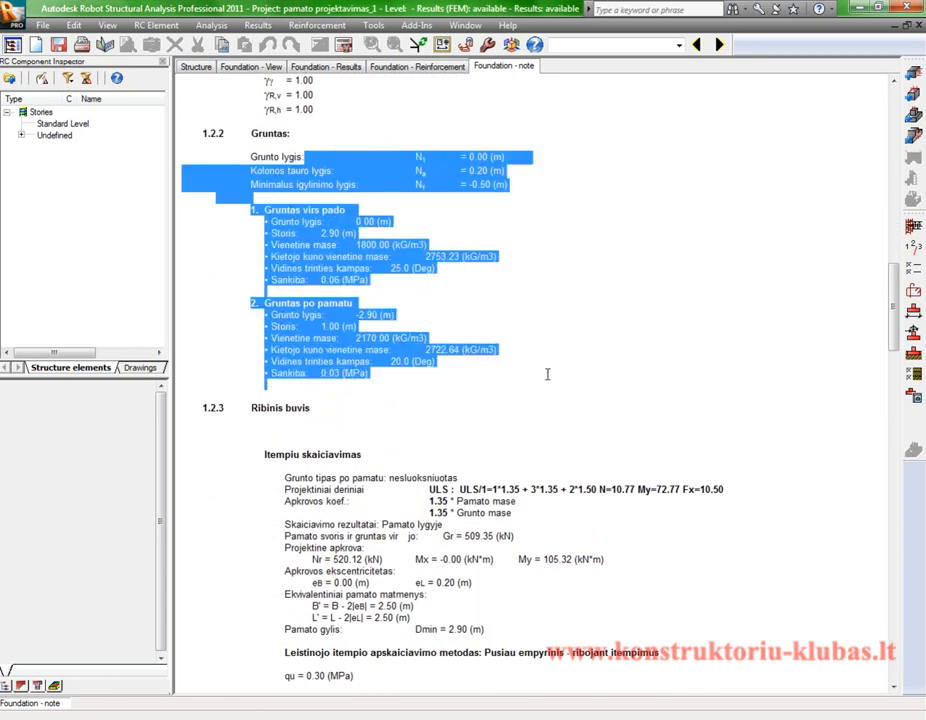
scroll(597, 358, down, 2)
scroll(597, 358, down, 5)
click(612, 314)
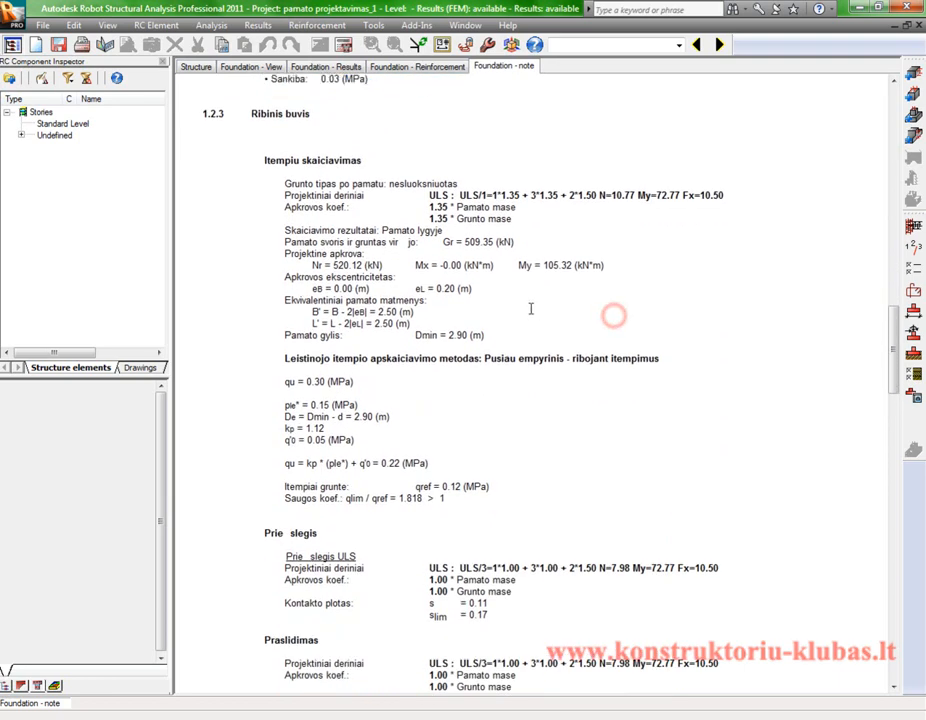
Examine the governing ULS combination and the design load and My moment in the note's stress calculation under the footing.
scroll(514, 246, down, 1)
drag(264, 126, 657, 200)
click(657, 277)
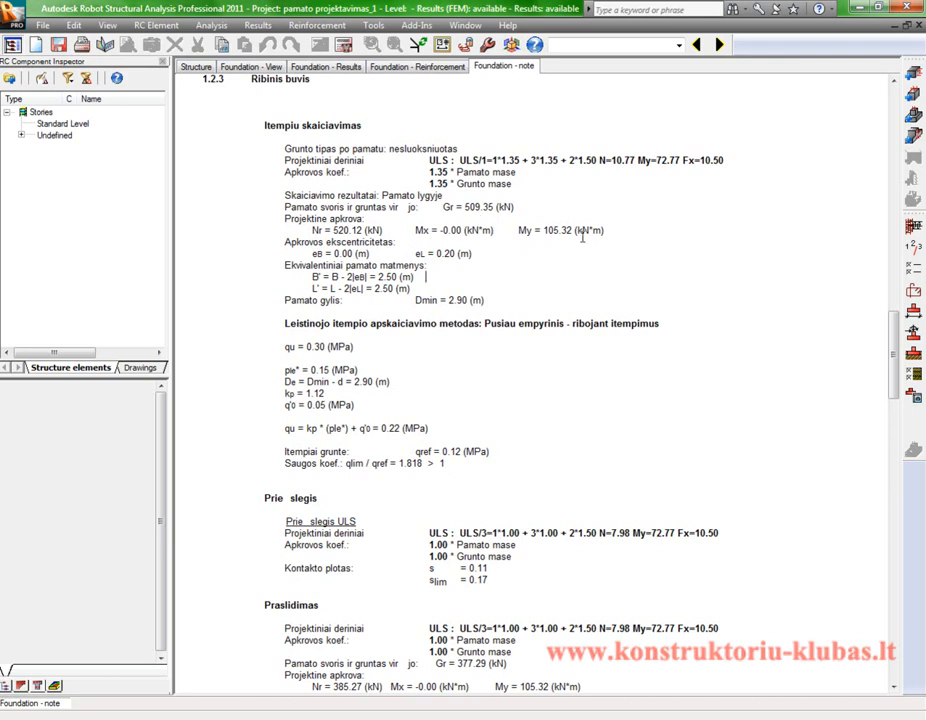
drag(657, 160, 684, 165)
drag(522, 224, 588, 228)
click(559, 232)
double_click(549, 231)
click(555, 280)
Examine how the note derives the allowable soil stress qu by the semi-empirical stress limit method.
scroll(541, 305, down, 1)
scroll(541, 305, down, 2)
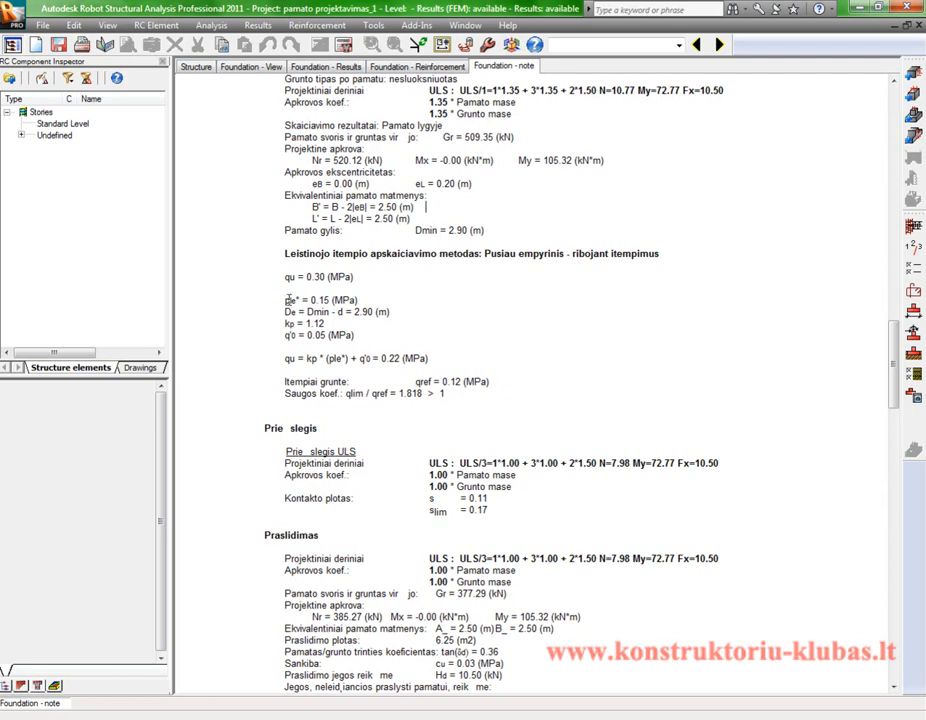
drag(285, 311, 459, 361)
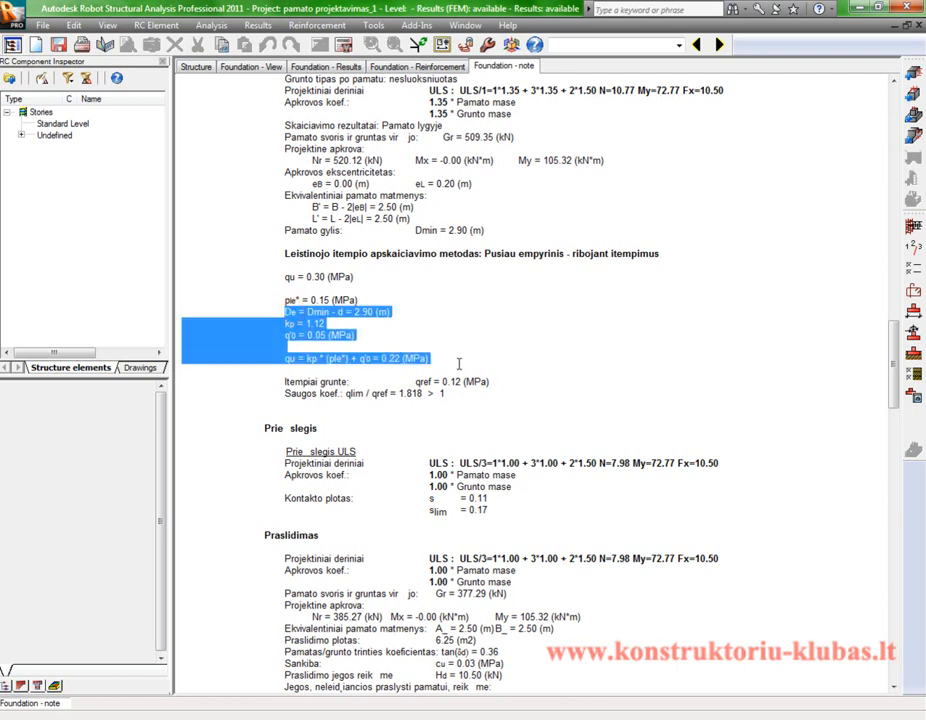
click(556, 370)
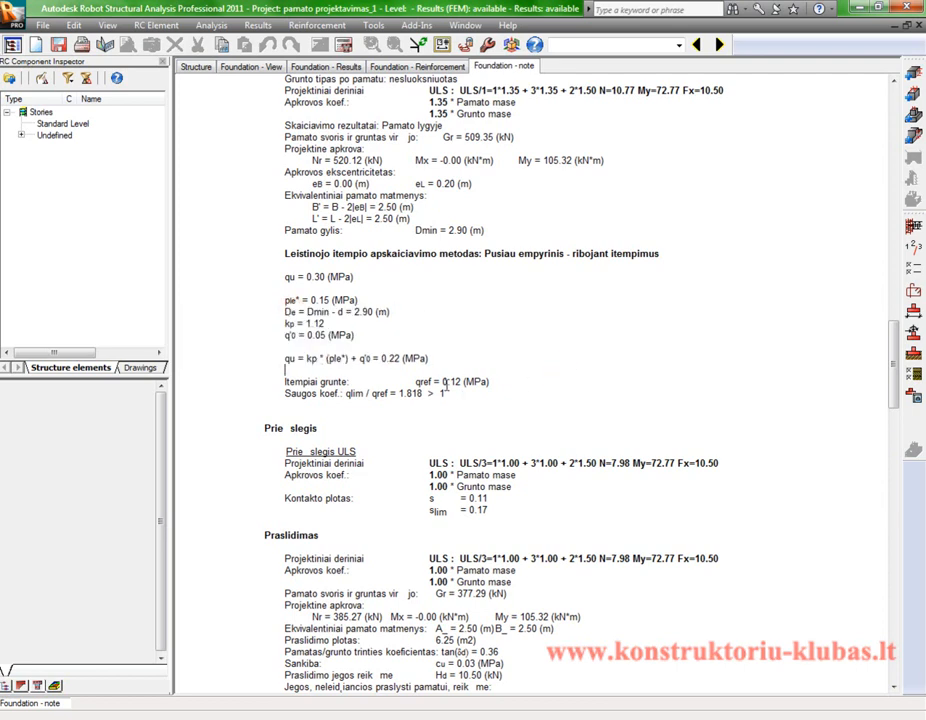
Check the soil stress qref and the capacity safety factor qlim / qref in the calculation note.
drag(442, 384, 488, 384)
click(464, 397)
scroll(464, 397, down, 3)
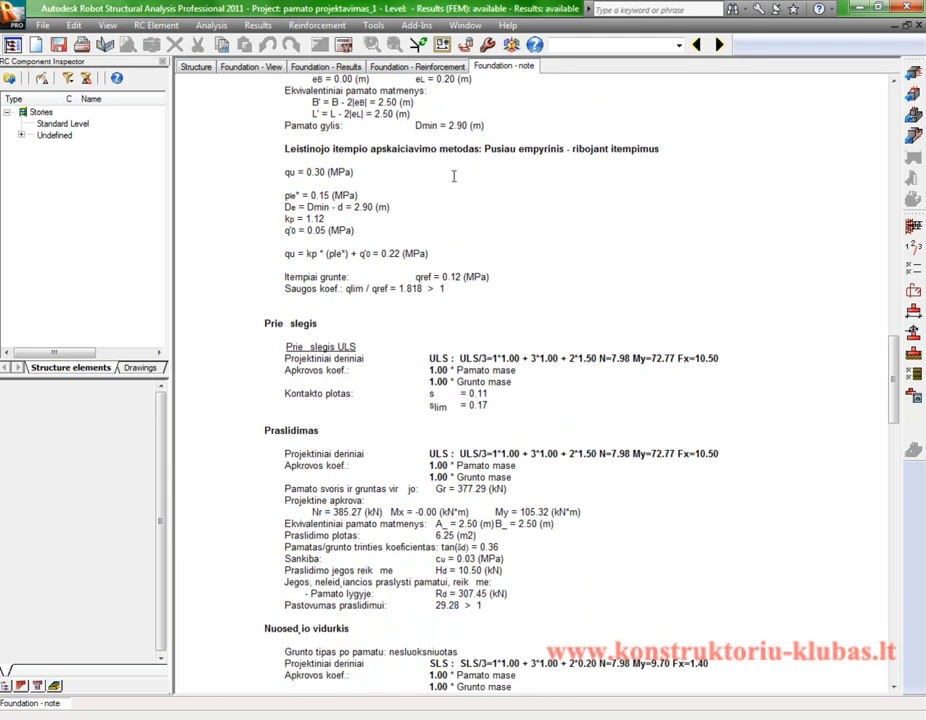
Examine the note's ULS uplift check, comparing the contact surface ratio s with slim and its governing combination and load factors.
click(519, 398)
scroll(520, 410, down, 3)
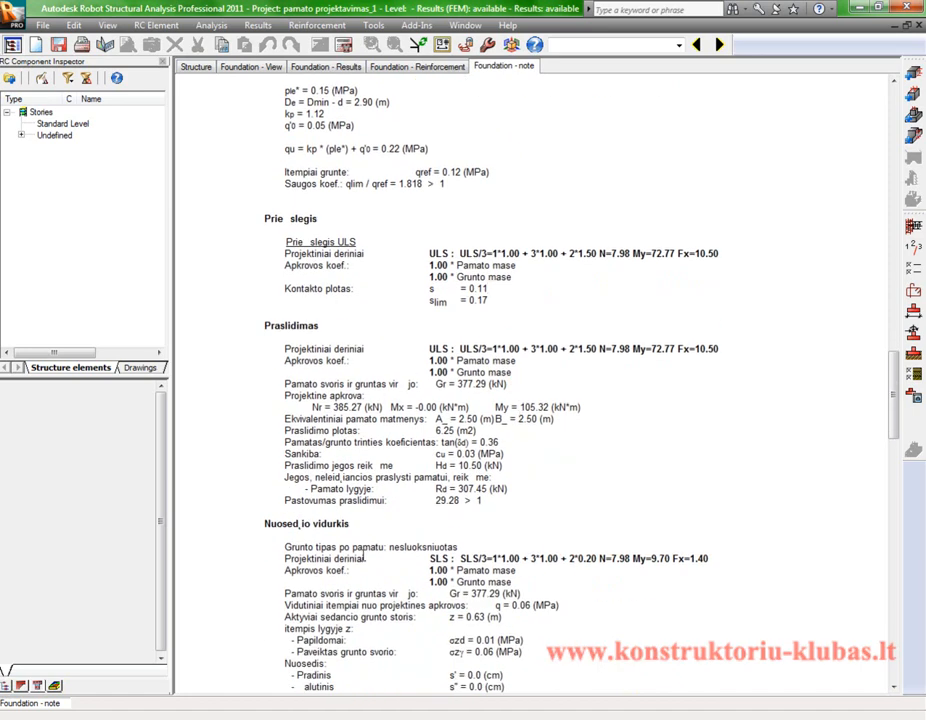
scroll(359, 517, down, 1)
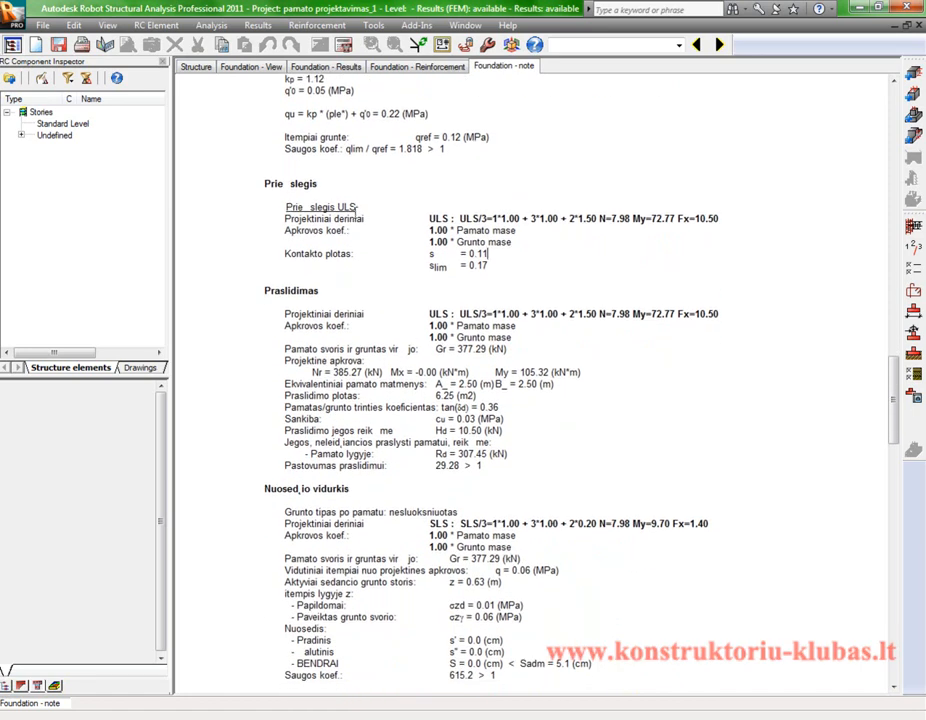
drag(452, 218, 512, 242)
click(489, 265)
scroll(512, 268, down, 2)
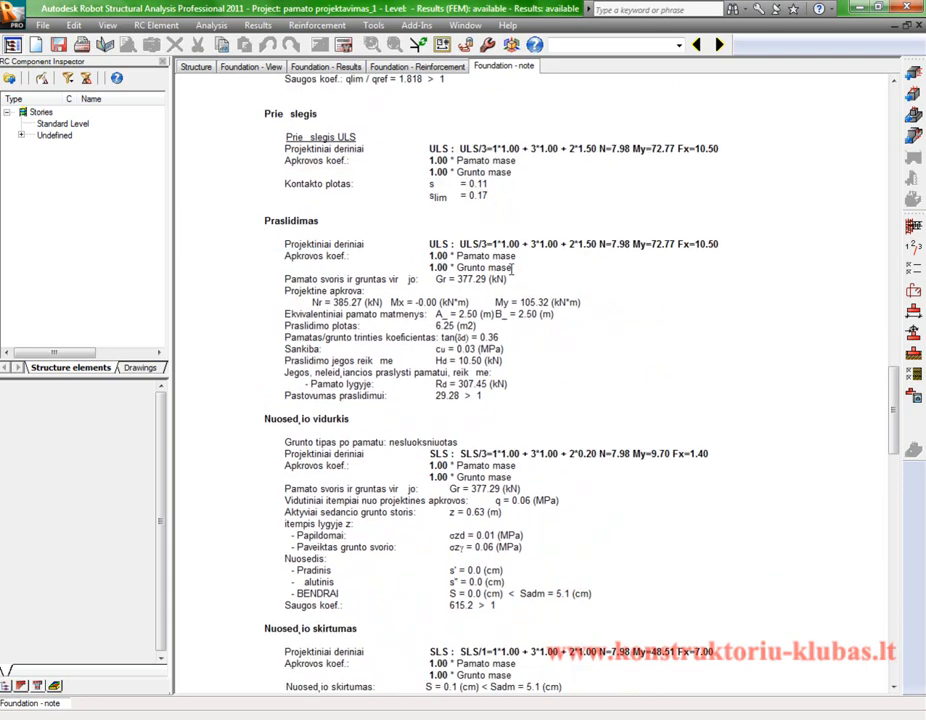
Review the note's sliding and settlement checks and the rotation checks about the OX and OY axes.
scroll(512, 270, down, 1)
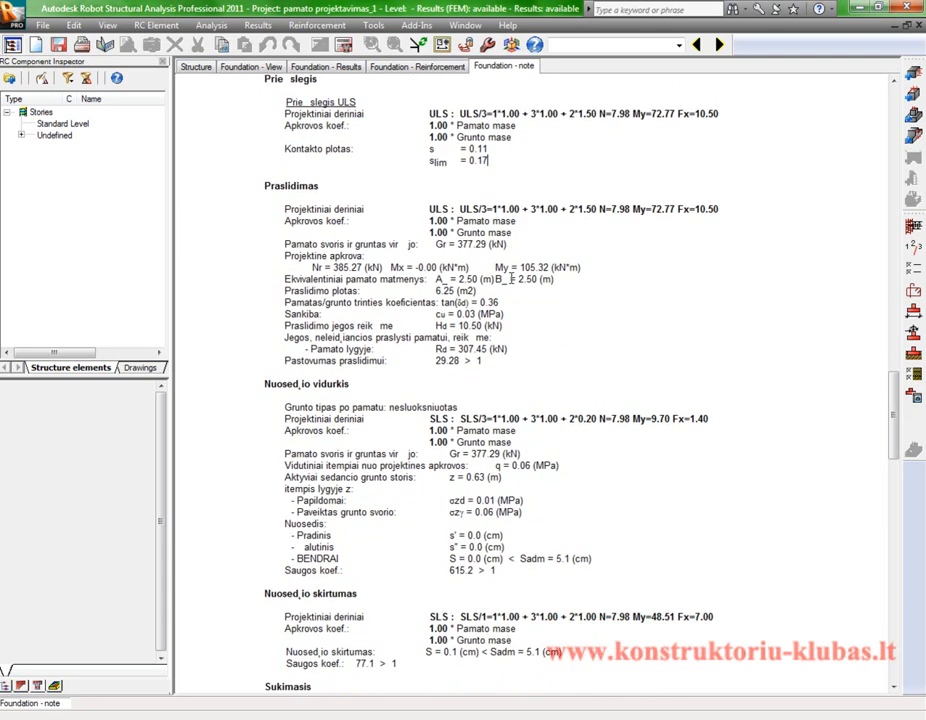
scroll(512, 279, down, 6)
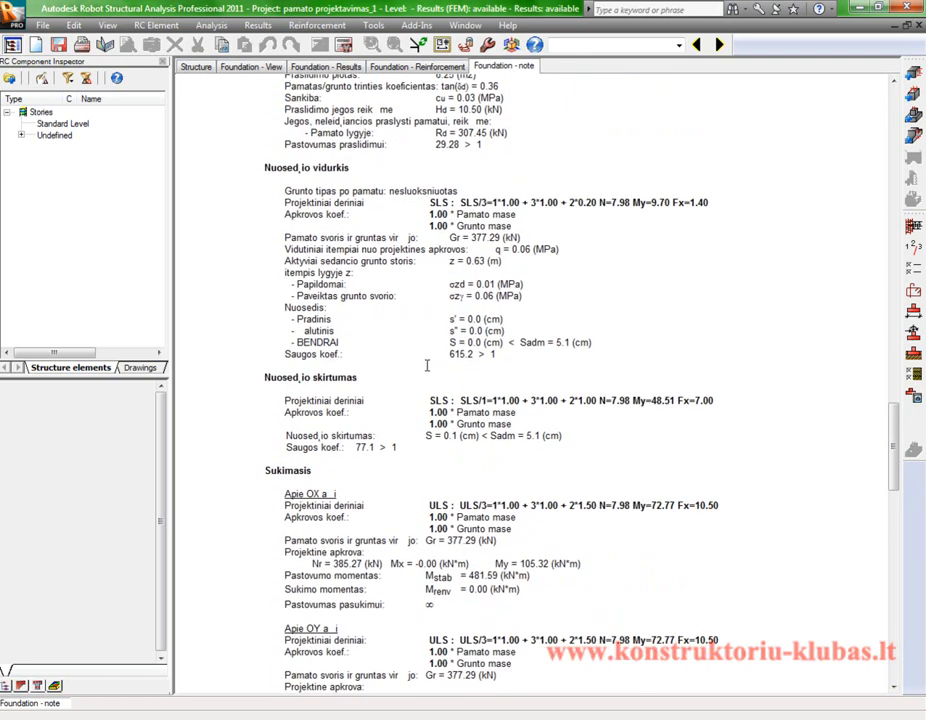
scroll(427, 366, down, 5)
scroll(393, 353, up, 8)
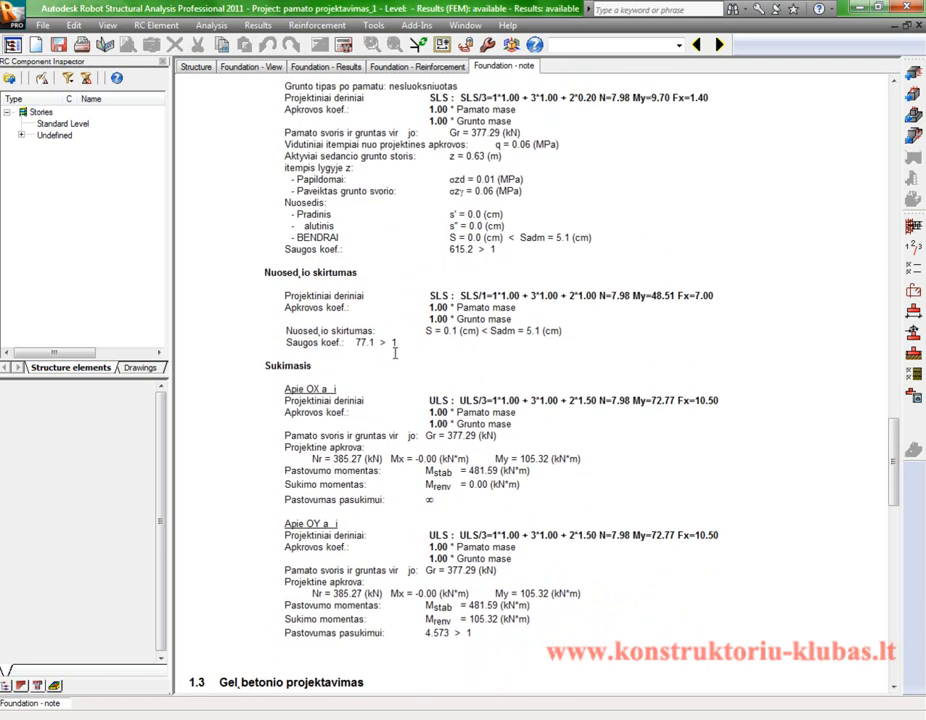
scroll(386, 356, down, 12)
scroll(386, 356, down, 9)
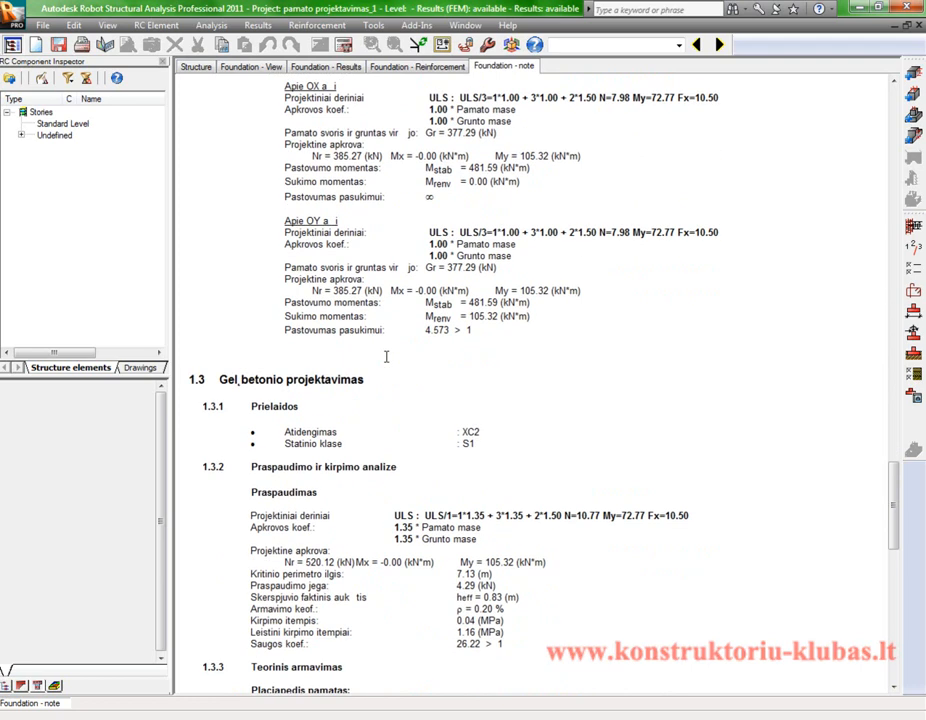
Examine the note's punching analysis and the theoretical reinforcement areas of the spread footing and column pier.
drag(352, 274, 540, 424)
click(540, 426)
scroll(546, 428, down, 5)
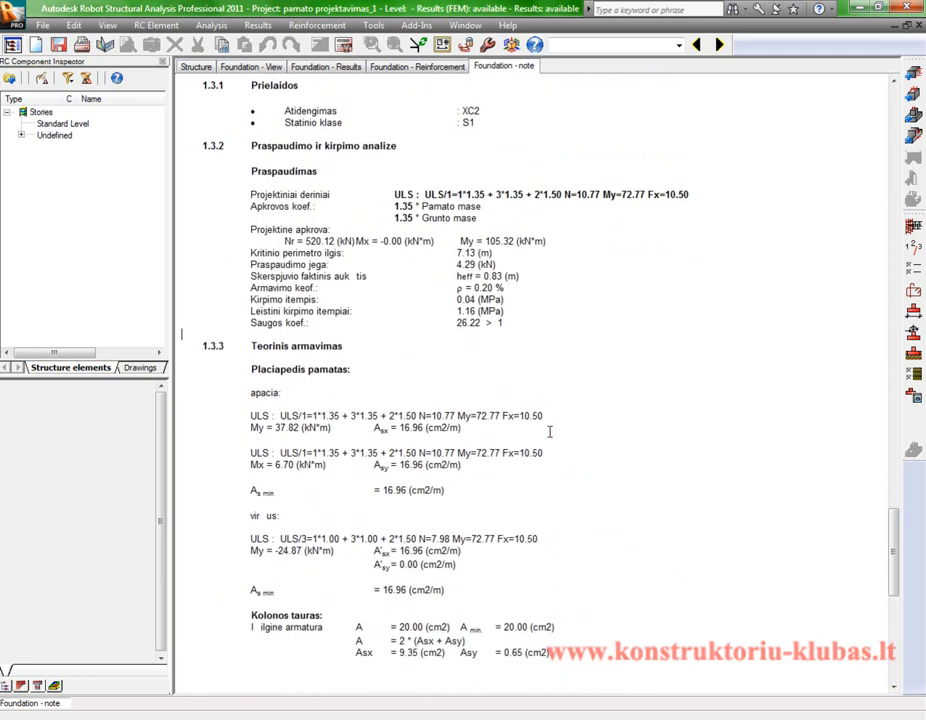
drag(355, 328, 486, 412)
click(533, 421)
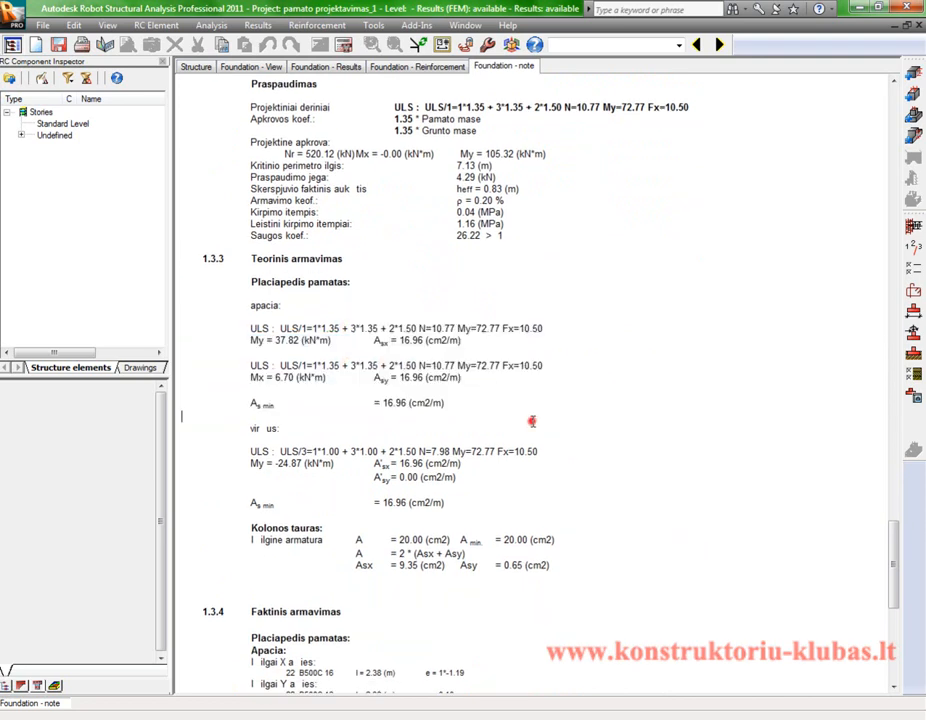
Check the note's provided footing and pier reinforcement and the material survey with its bar diameters, lengths and quantities.
scroll(543, 425, down, 10)
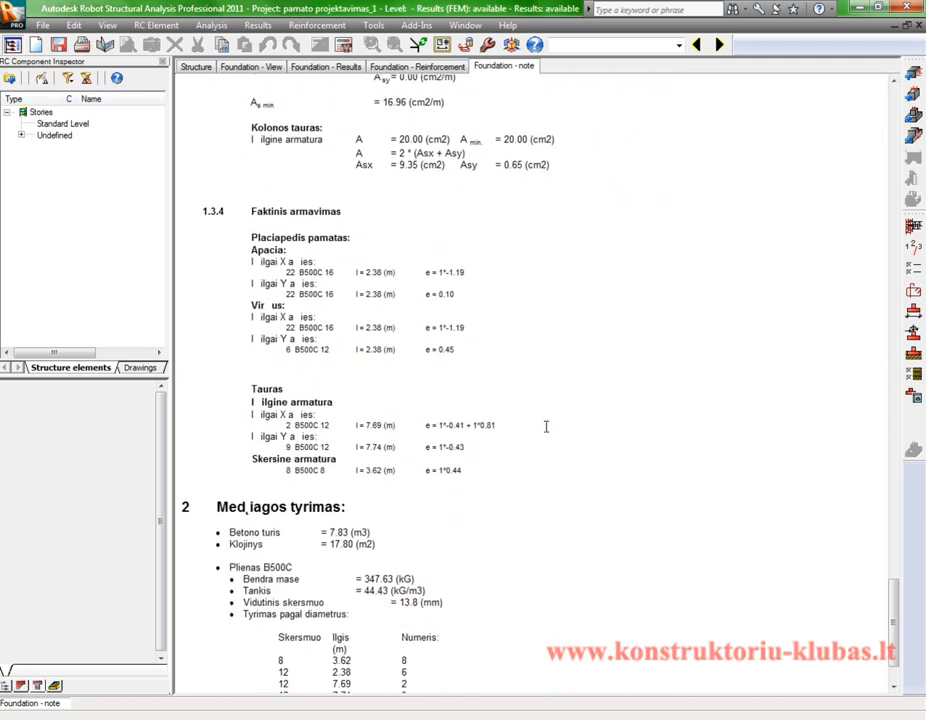
scroll(406, 460, down, 3)
drag(439, 446, 480, 593)
click(541, 601)
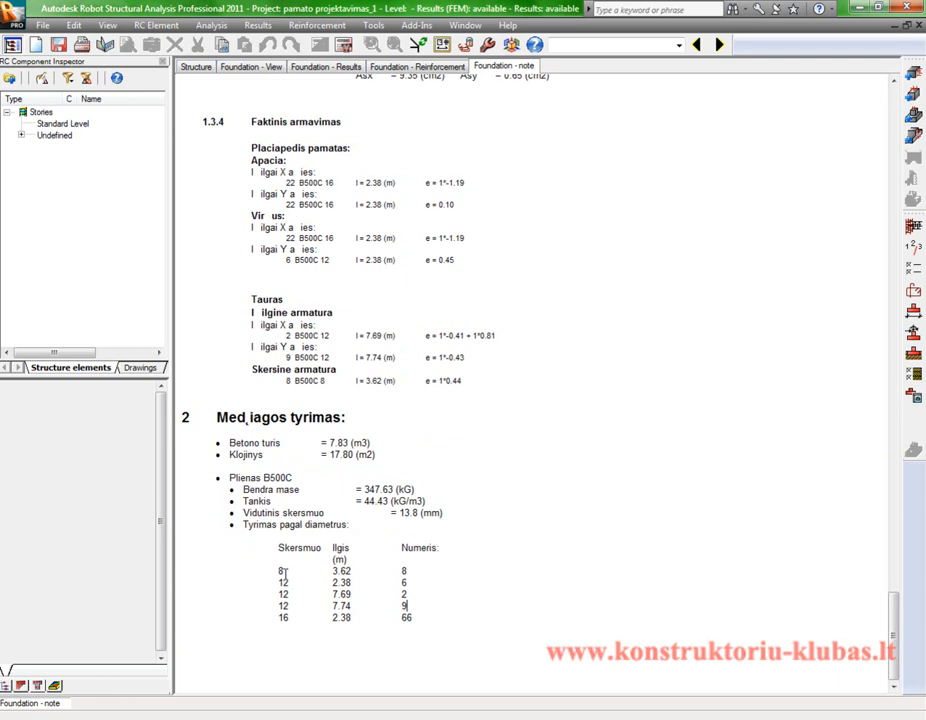
drag(284, 575, 310, 620)
click(482, 602)
scroll(520, 602, up, 10)
scroll(536, 597, up, 1)
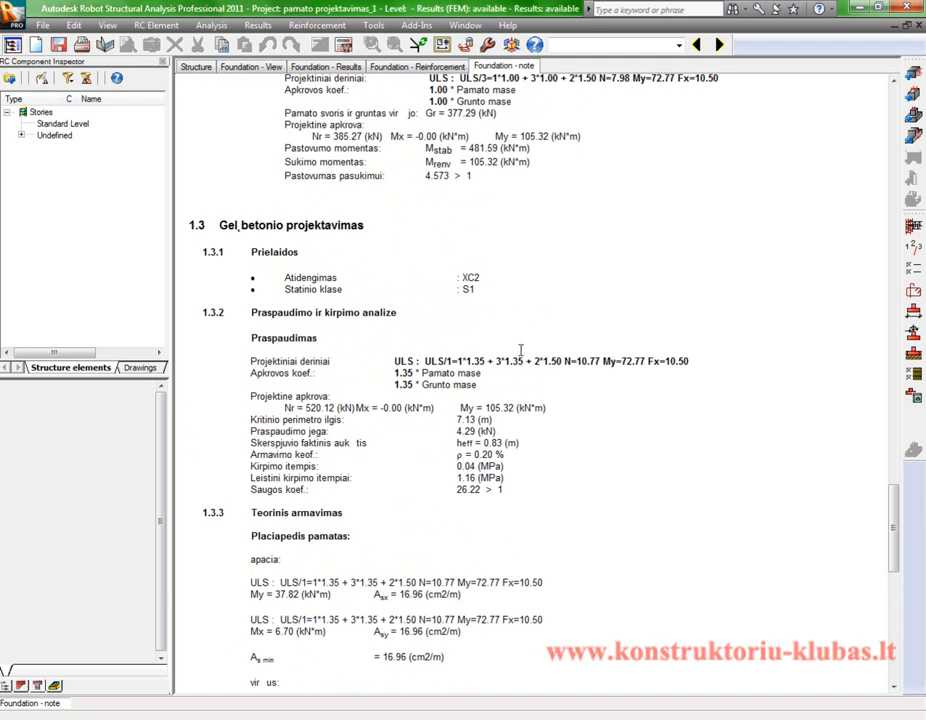
Review the foundation's geometry with its dimensions and the soil stress results for the governing capacity combination.
click(251, 66)
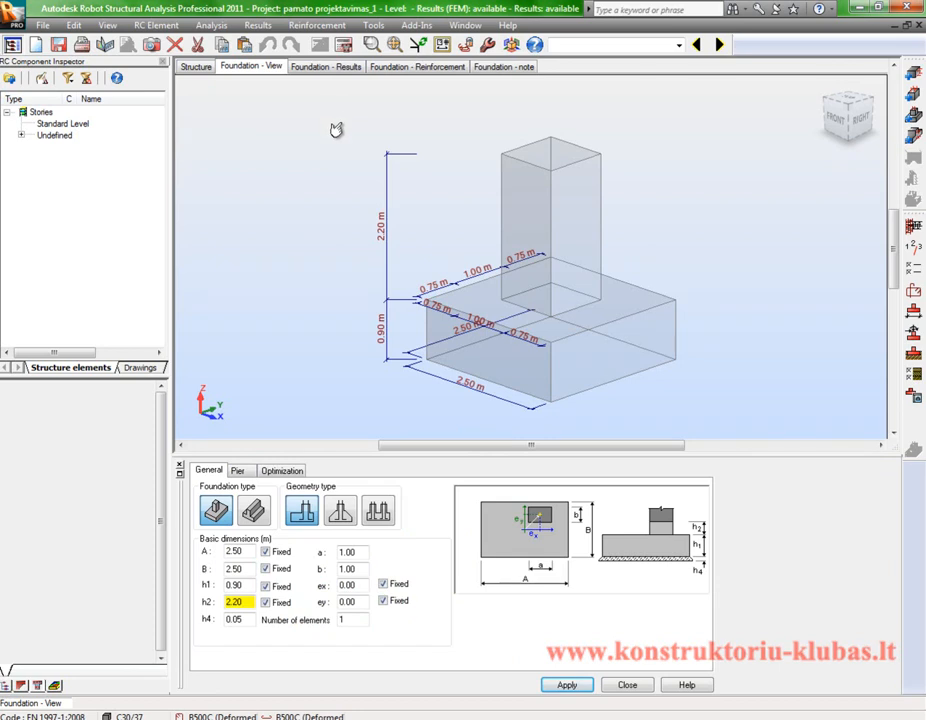
click(326, 66)
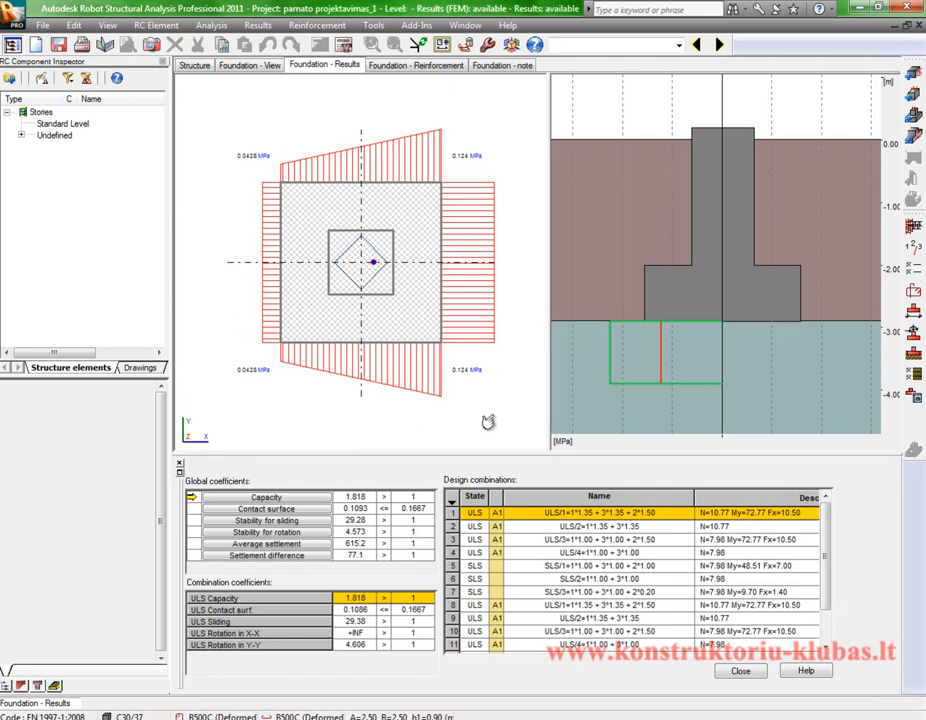
Inspect the column together with its spread footing in the structure model.
click(188, 67)
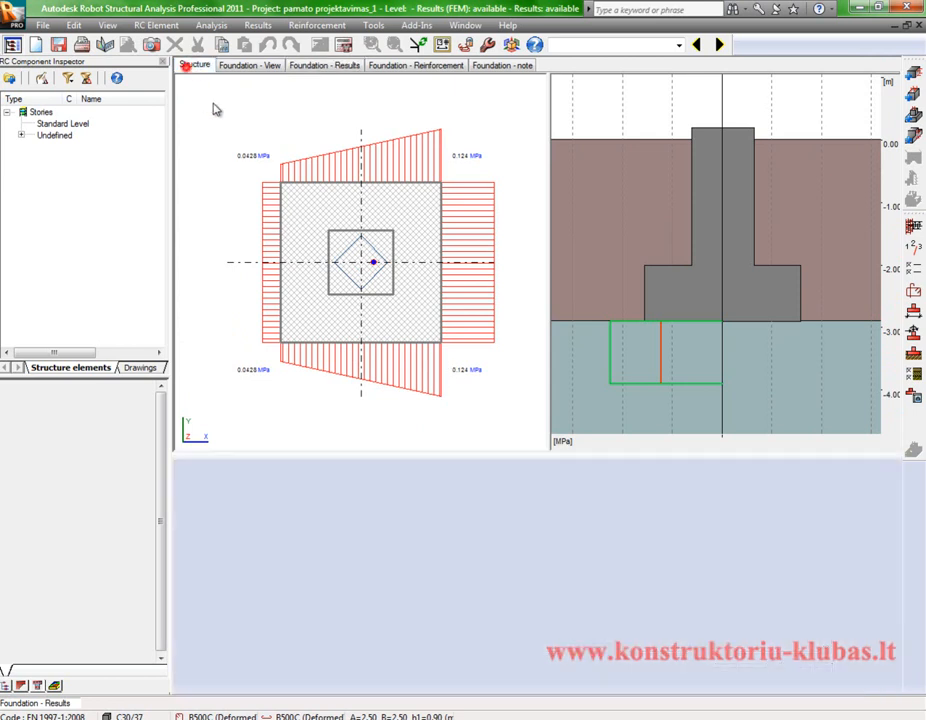
click(653, 519)
scroll(670, 530, down, 2)
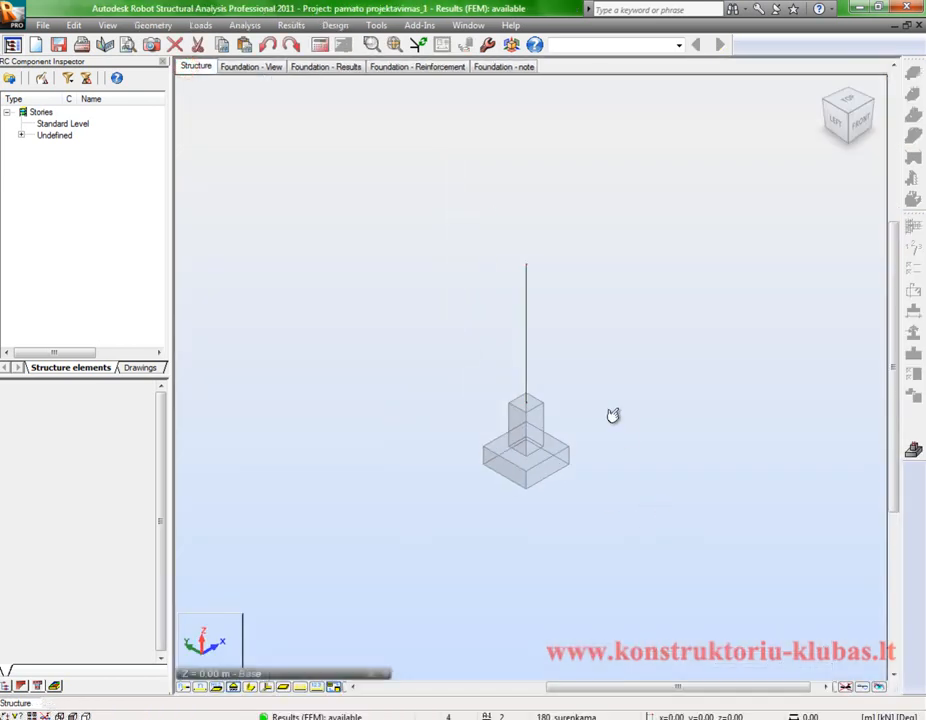
scroll(619, 420, up, 2)
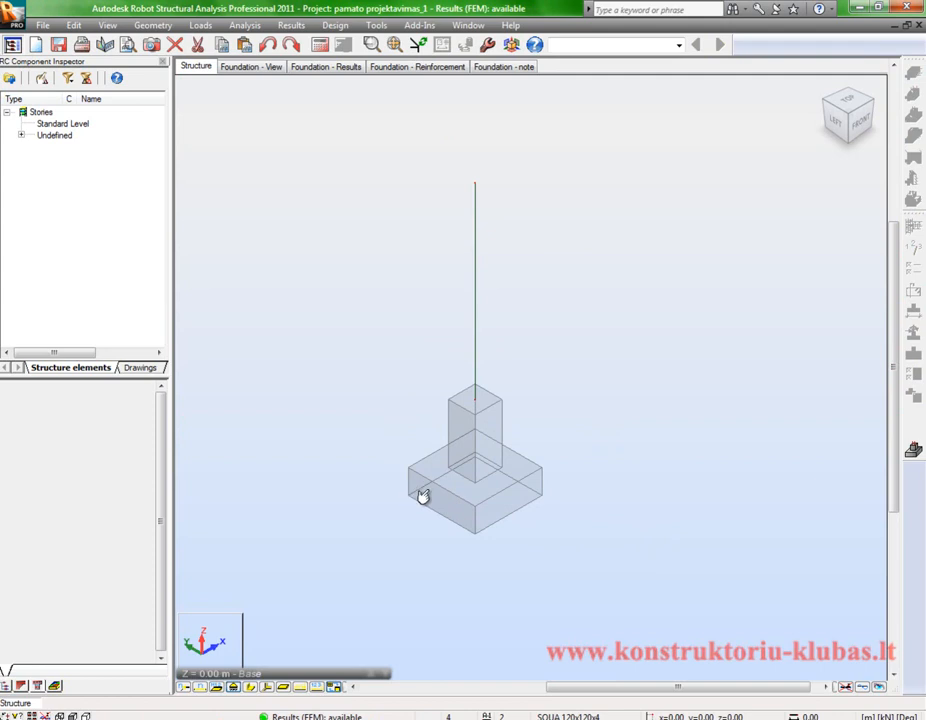
scroll(761, 504, down, 2)
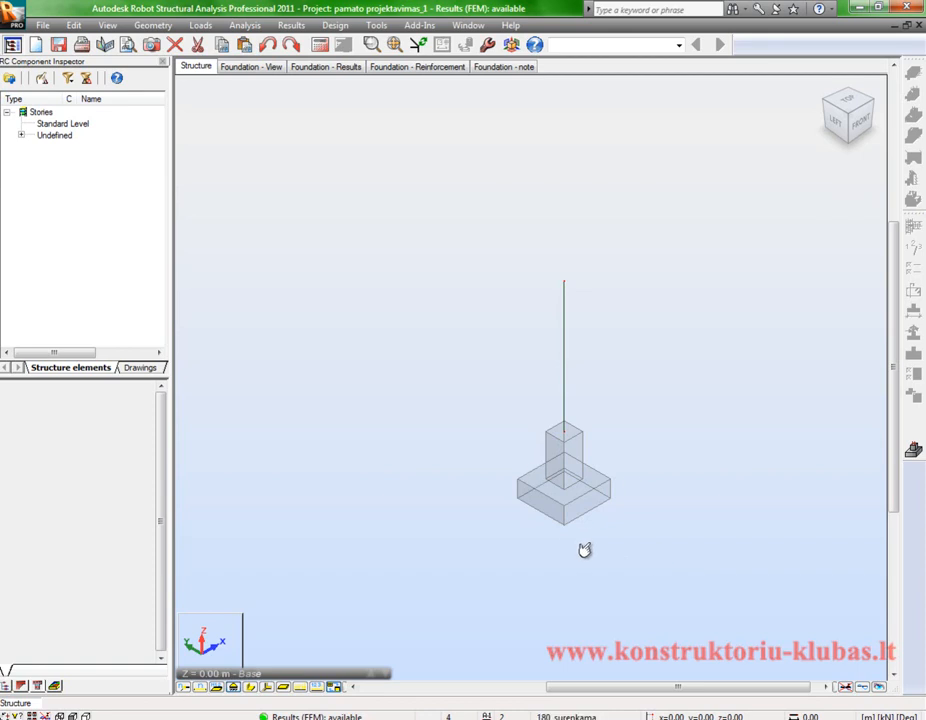
click(630, 546)
scroll(676, 492, up, 2)
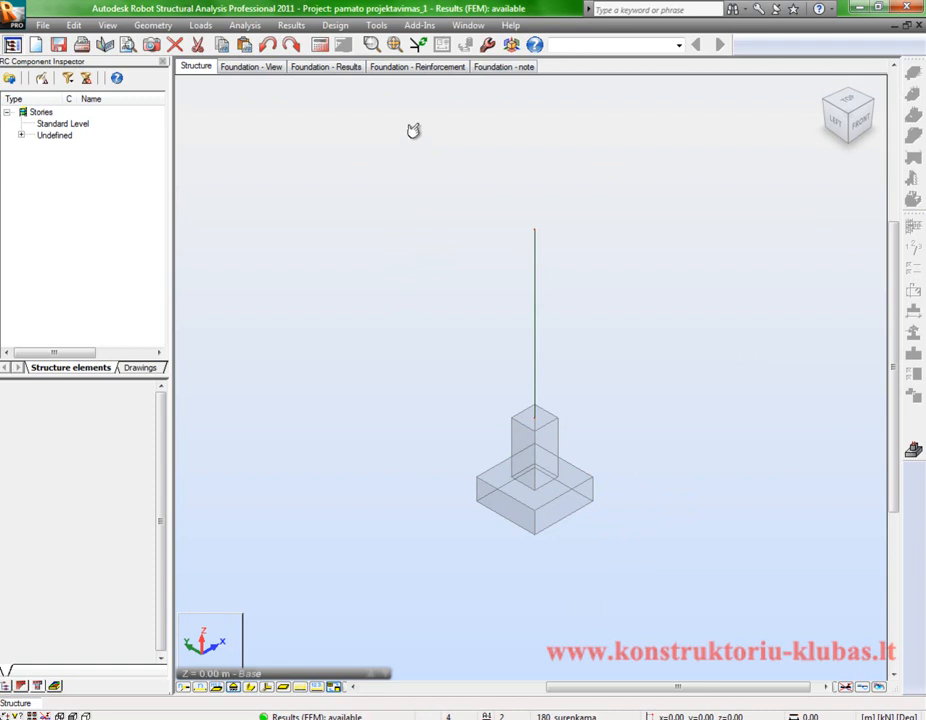
Show the foundation results governing Stability for rotation, Average settlement and Settlement difference.
click(500, 68)
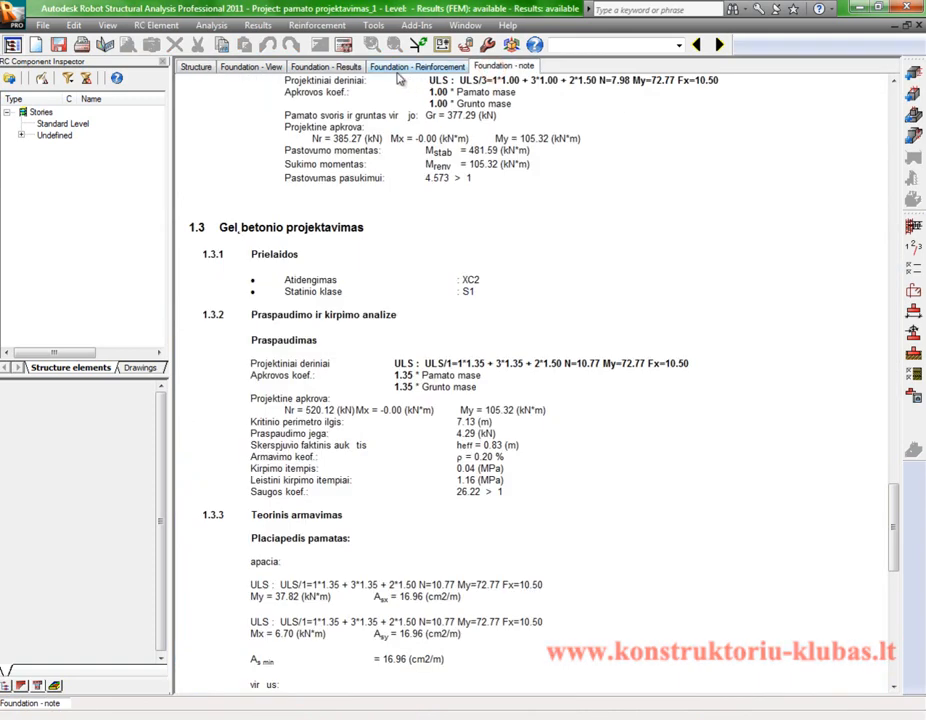
click(338, 66)
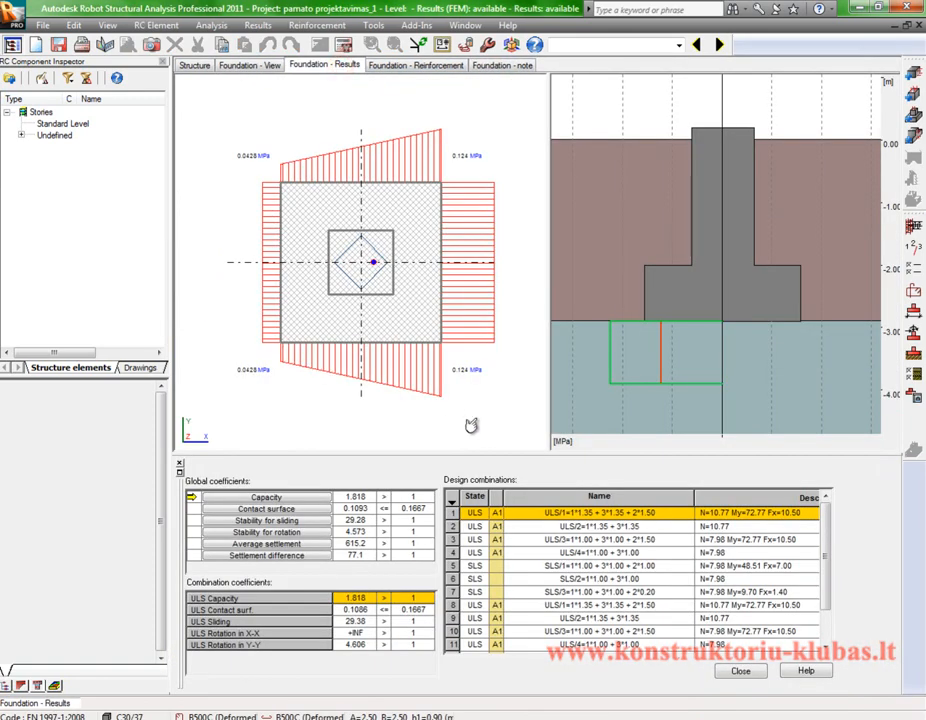
click(282, 532)
click(283, 543)
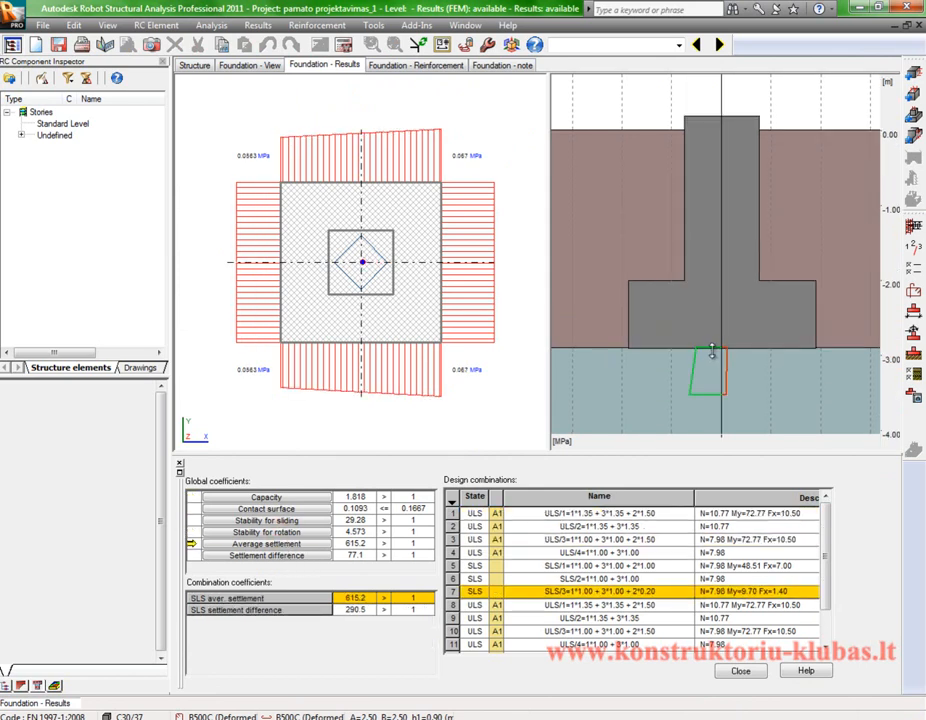
click(308, 555)
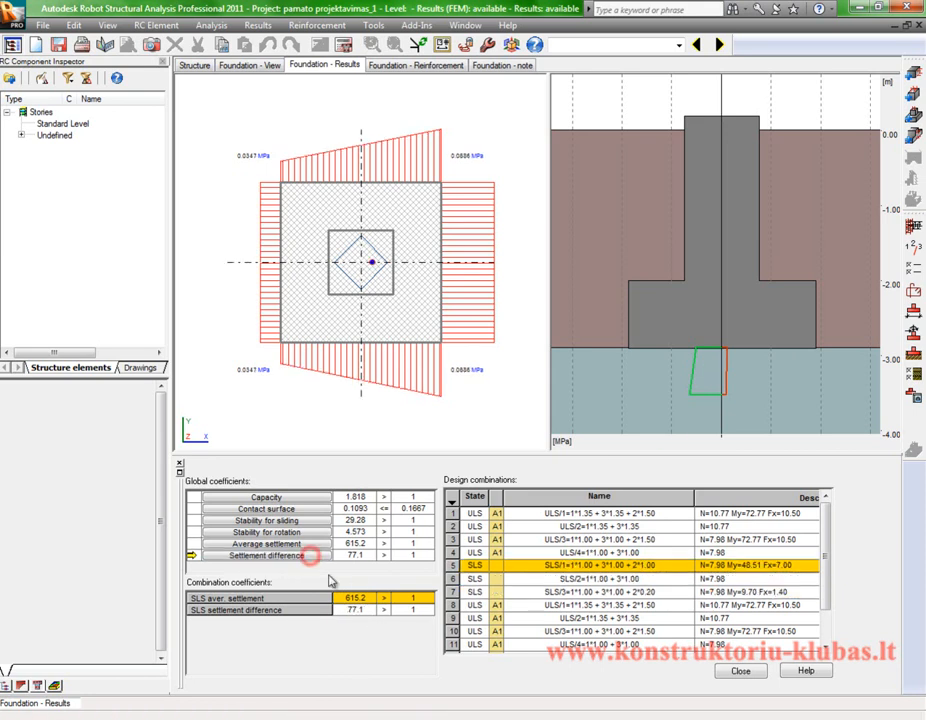